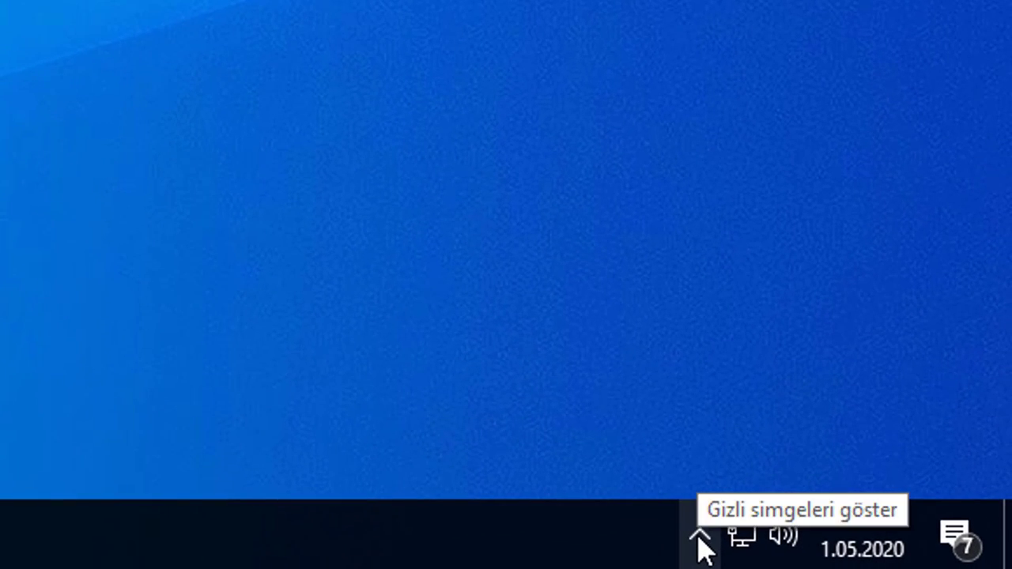
- Open Windows Security from the hidden notification icons and go to the management page of the virus and threat protection settings
left_click(701, 539)
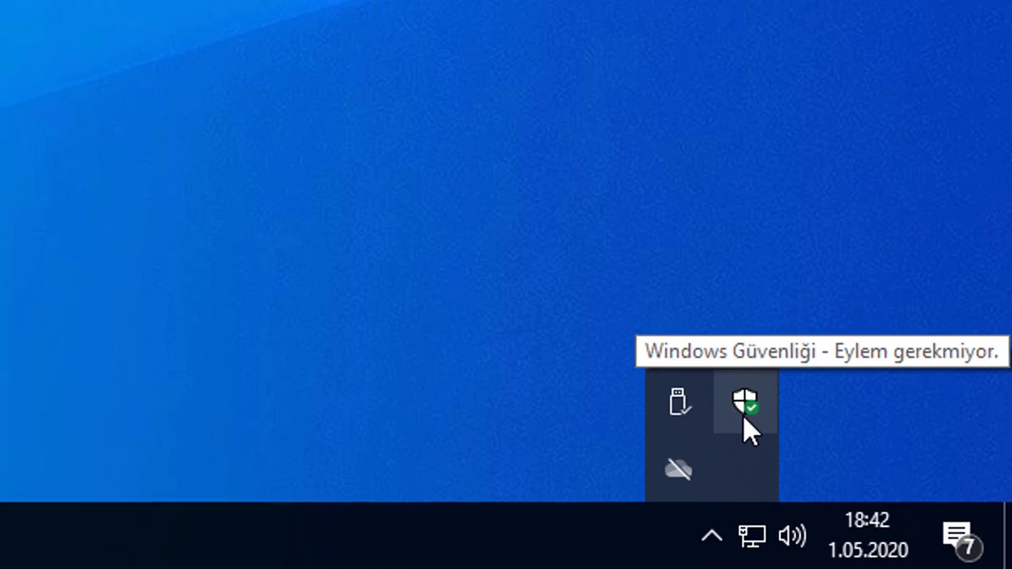
left_click(733, 411)
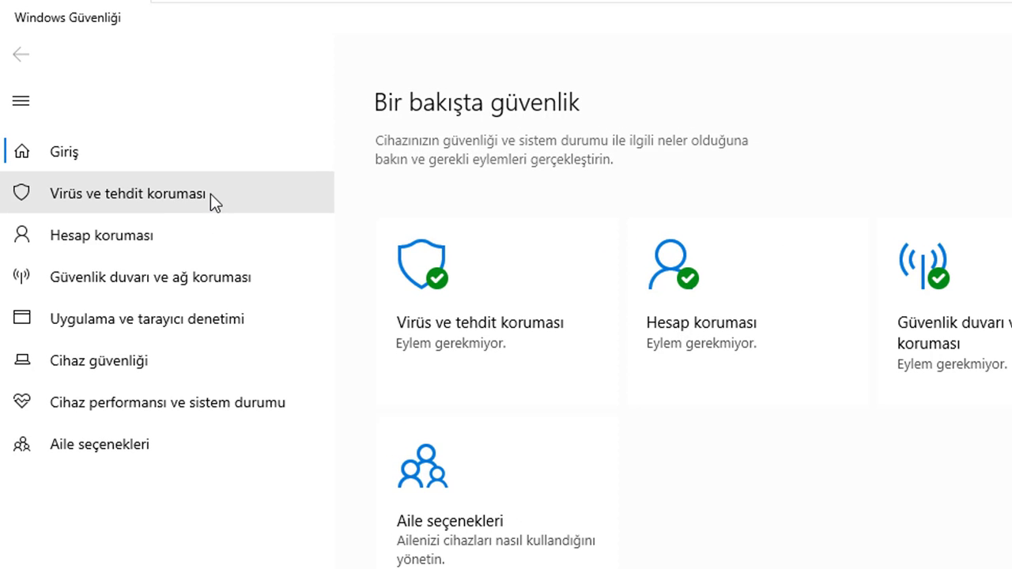
left_click(210, 193)
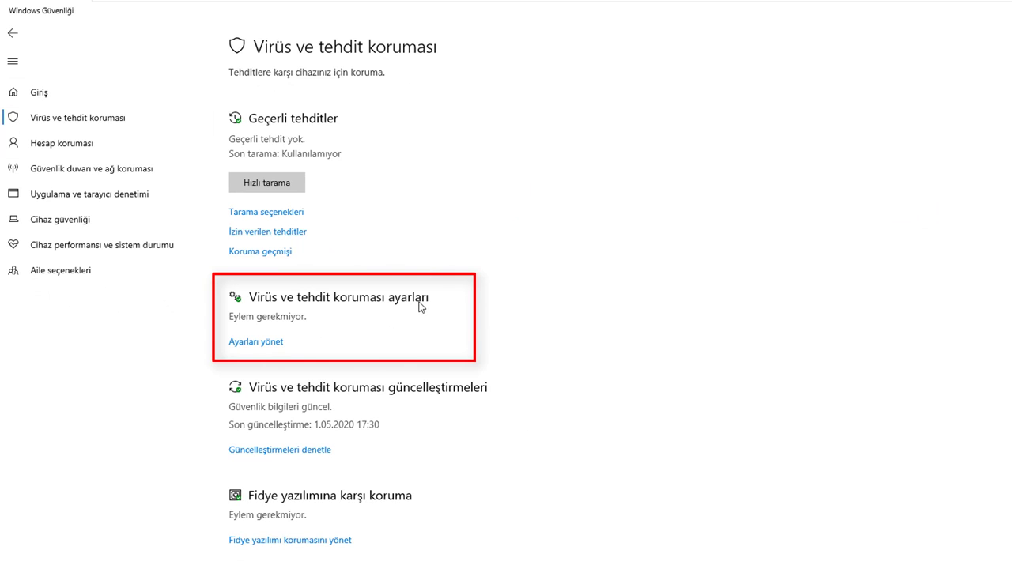
left_click(278, 348)
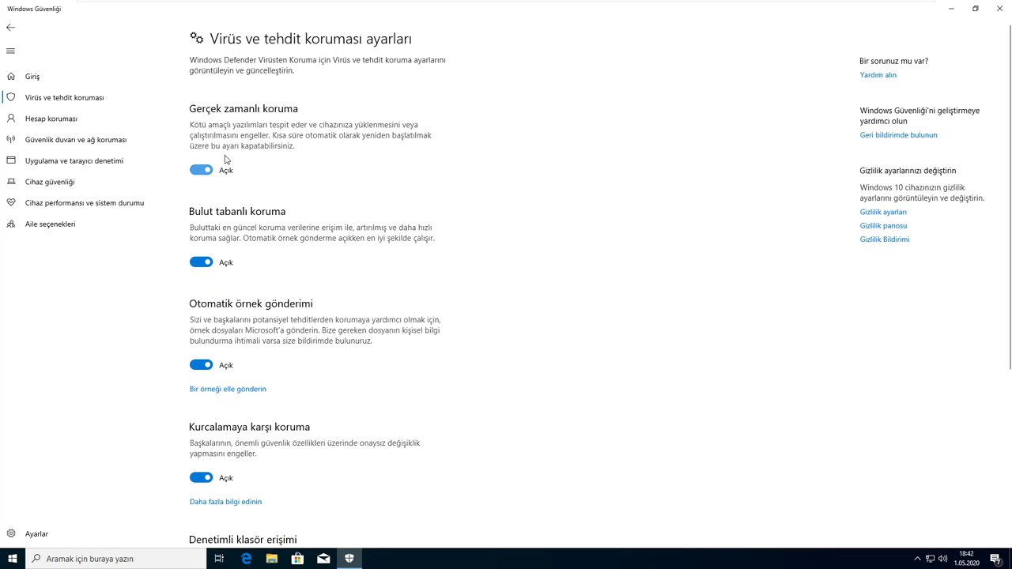
- Turn off real-time protection and cloud-delivered protection, approving the elevation request and dismissing the cloud protection warning
left_click(200, 170)
left_click(445, 347)
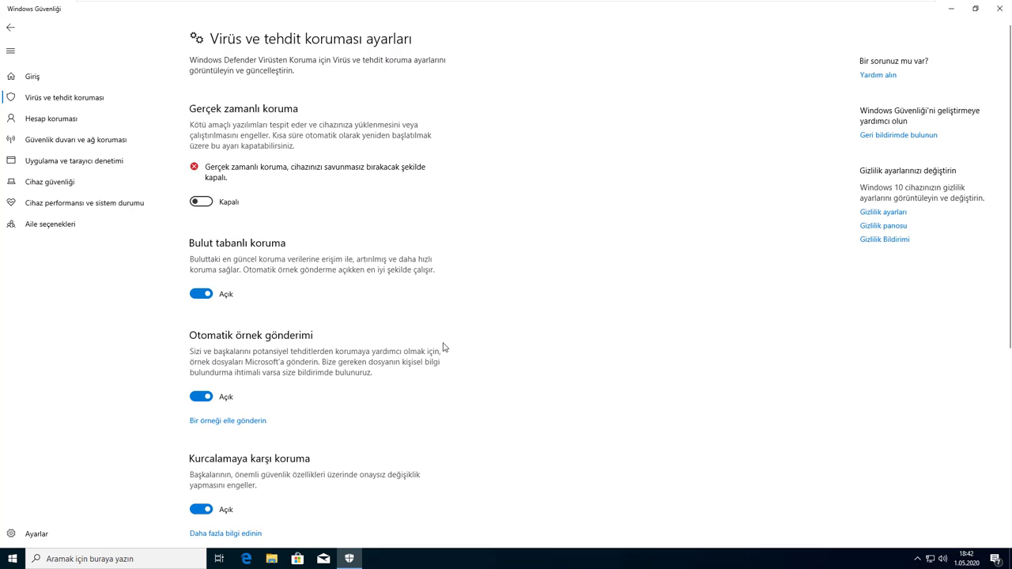
left_click(202, 295)
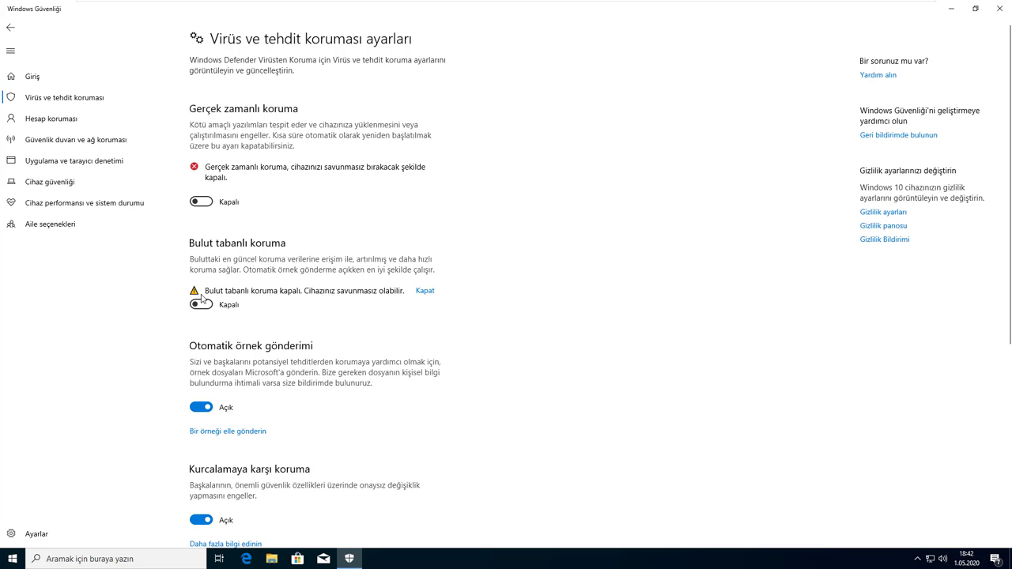
left_click(424, 291)
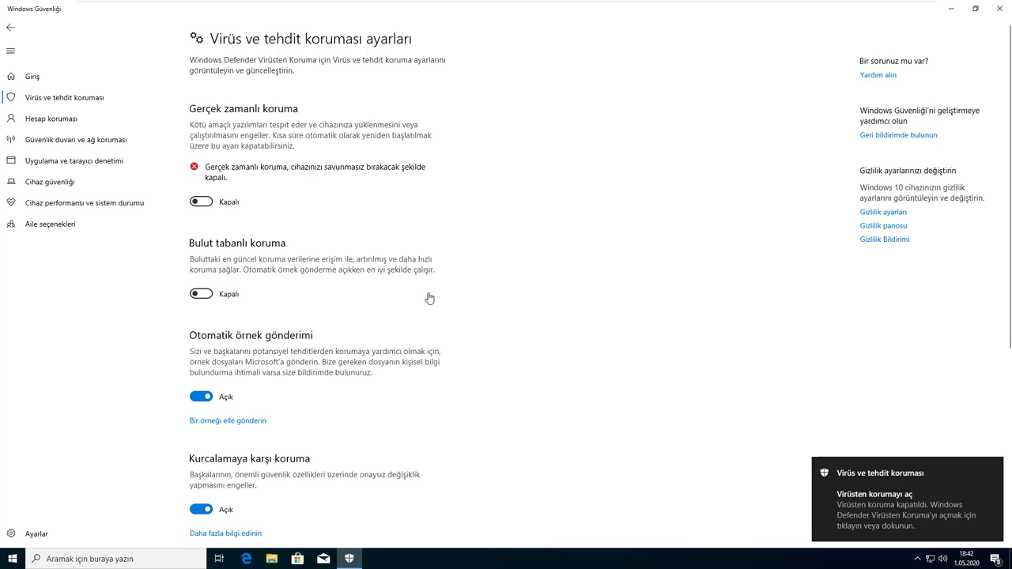
- Turn off automatic sample submission and tamper protection, and dismiss their warnings
left_click(199, 397)
left_click(433, 395)
left_click(198, 509)
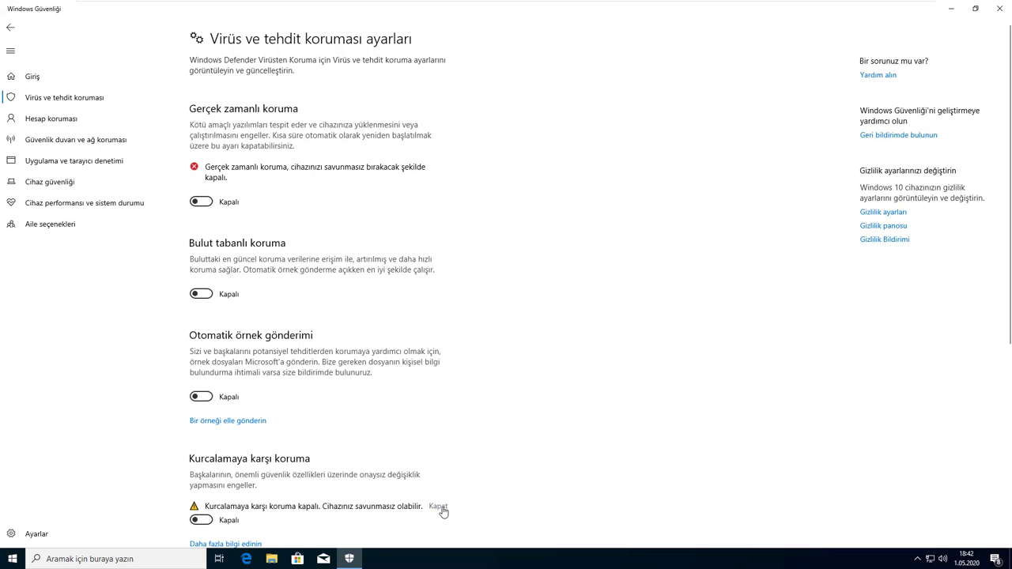
left_click(438, 506)
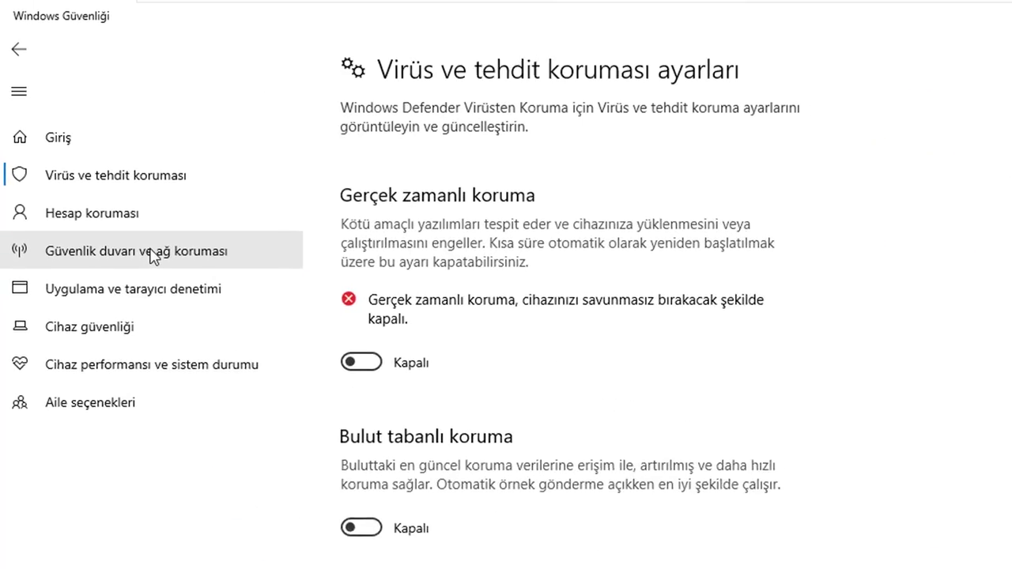
- Turn off the Windows Defender Firewall for the domain network and approve the elevation request
left_click(153, 257)
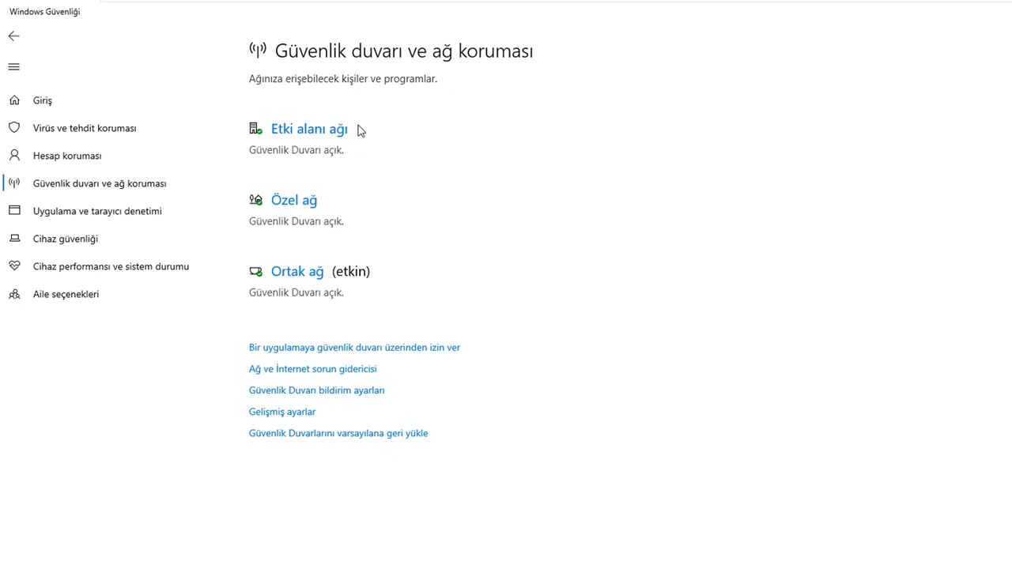
left_click(312, 137)
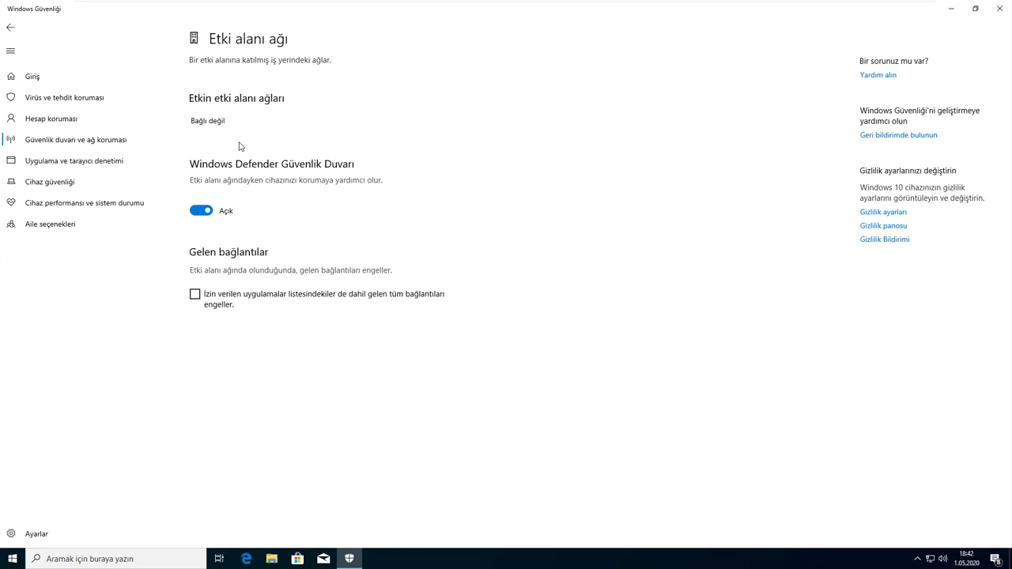
left_click(200, 211)
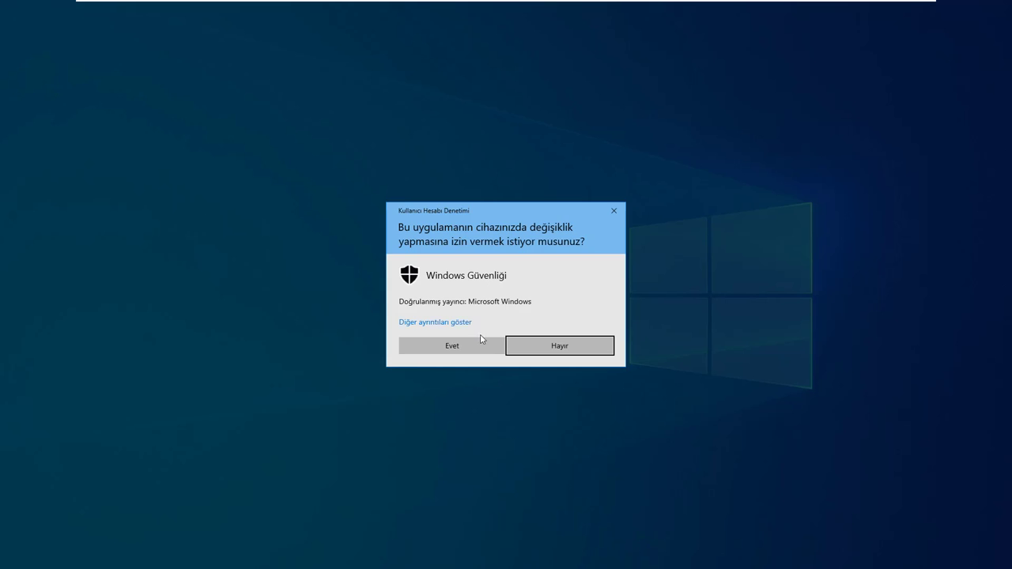
left_click(451, 346)
- Turn off the Windows Defender Firewall for the private network and approve the elevation request
left_click(47, 139)
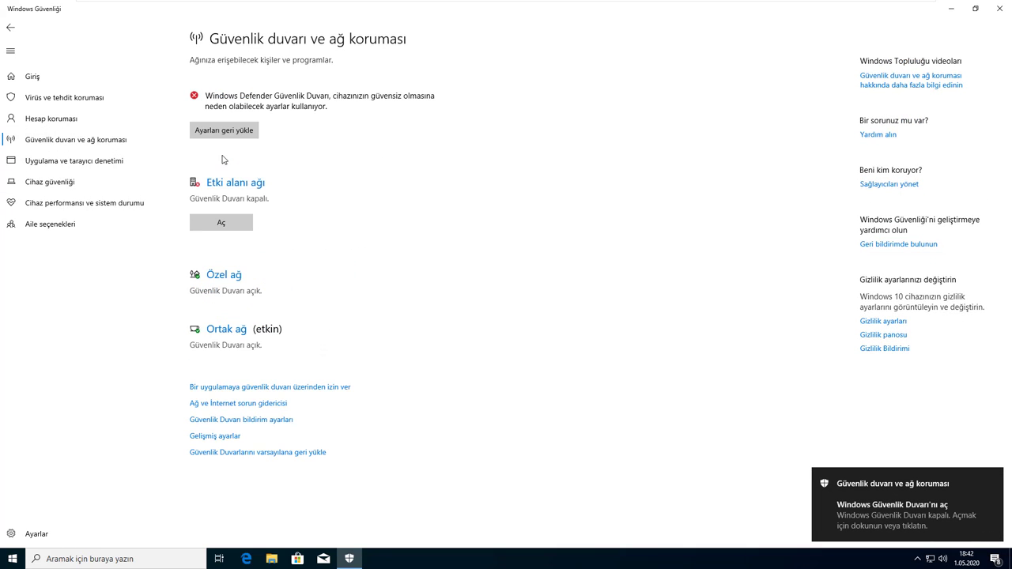
left_click(233, 279)
left_click(200, 220)
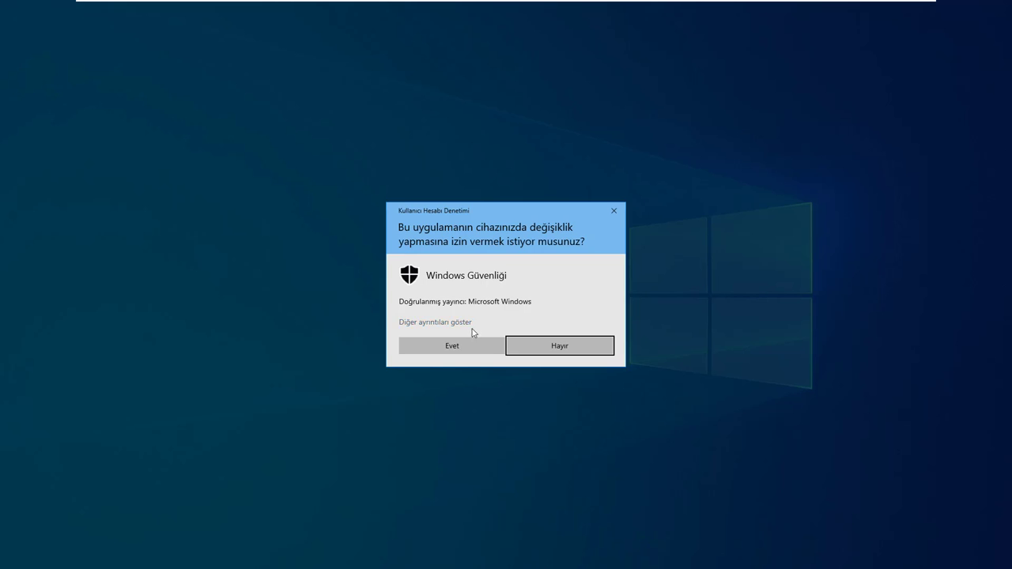
left_click(467, 347)
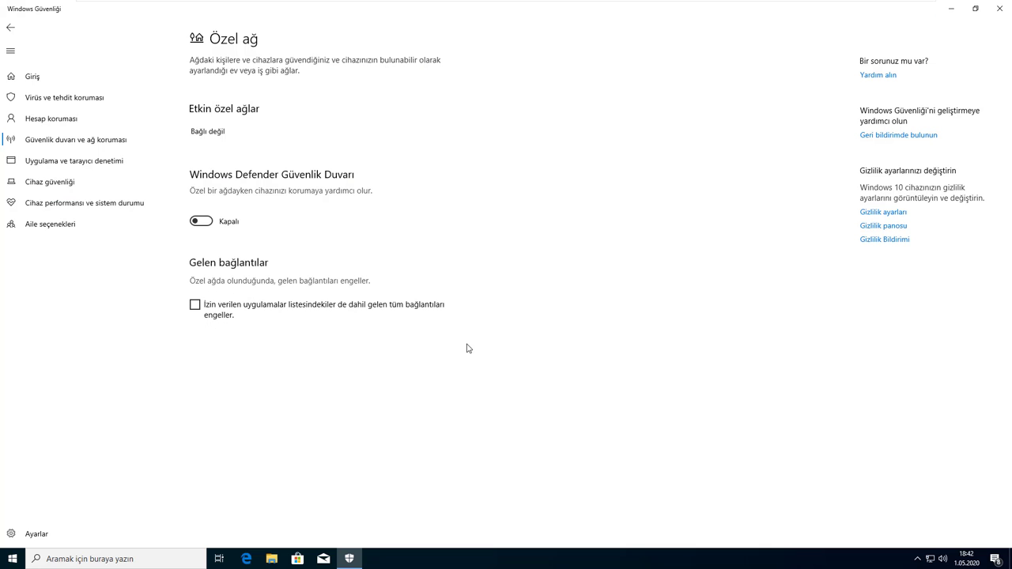
- Turn off the Windows Defender Firewall for the public network, approve the elevation request, and close Windows Security
left_click(70, 144)
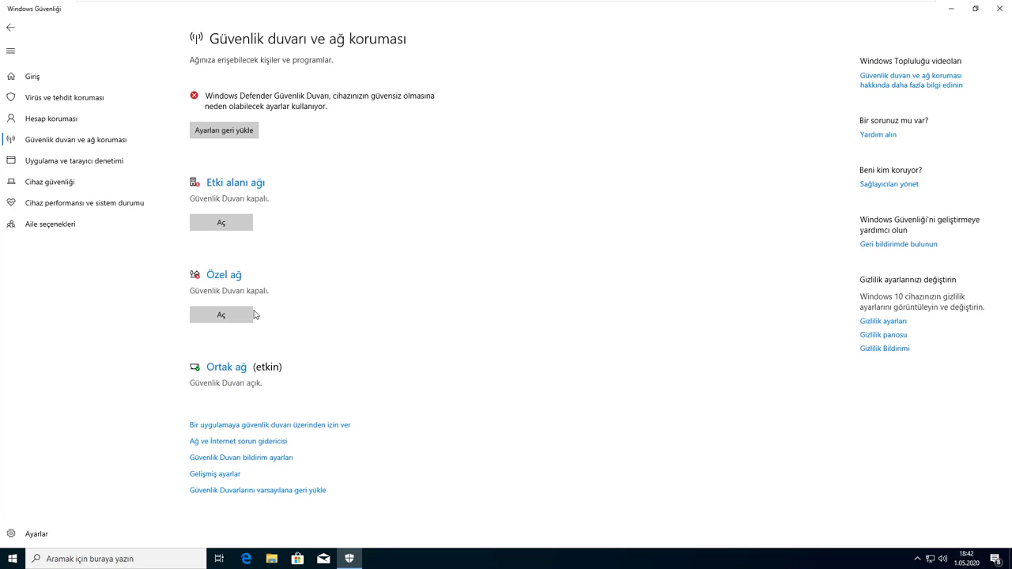
left_click(236, 374)
left_click(194, 223)
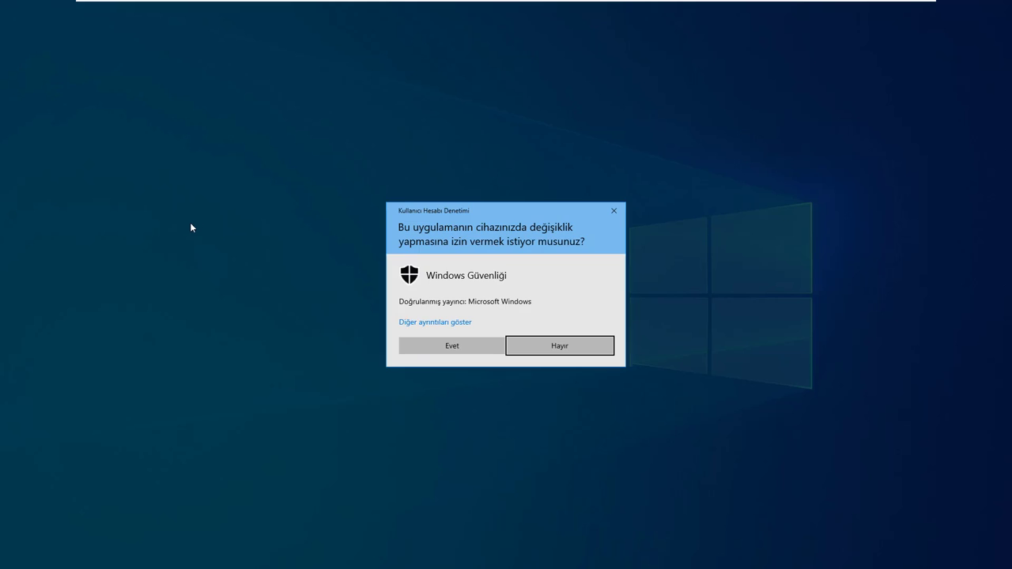
left_click(452, 345)
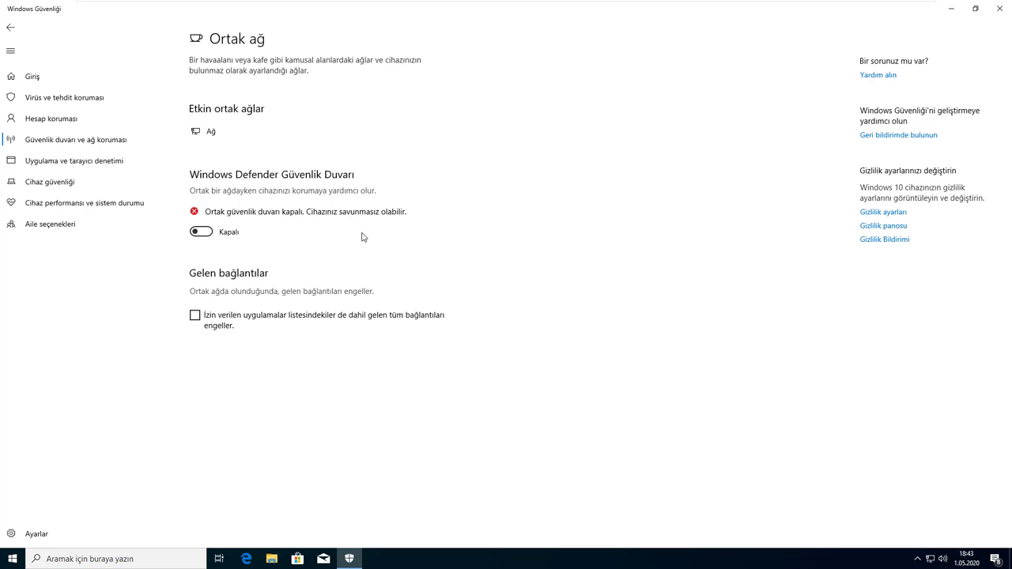
left_click(999, 7)
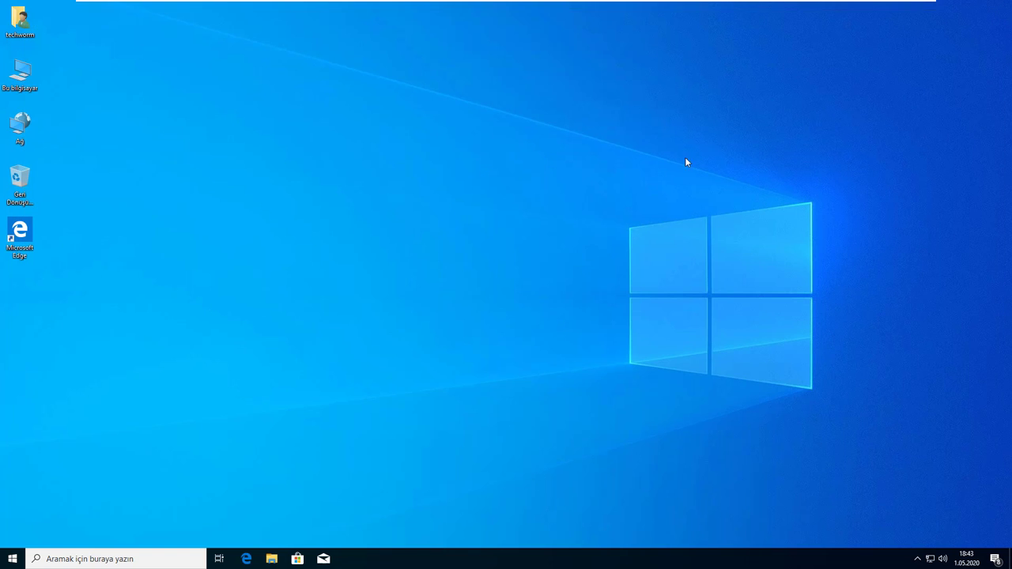
- Reopen Windows Security from the hidden notification icons and return to managing the virus and threat protection settings
left_click(917, 559)
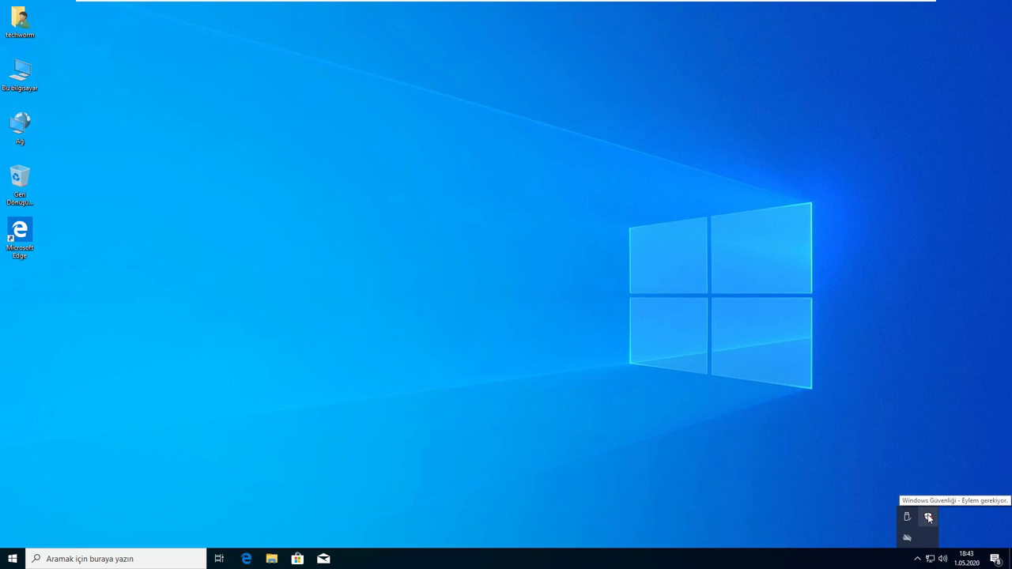
left_click(929, 518)
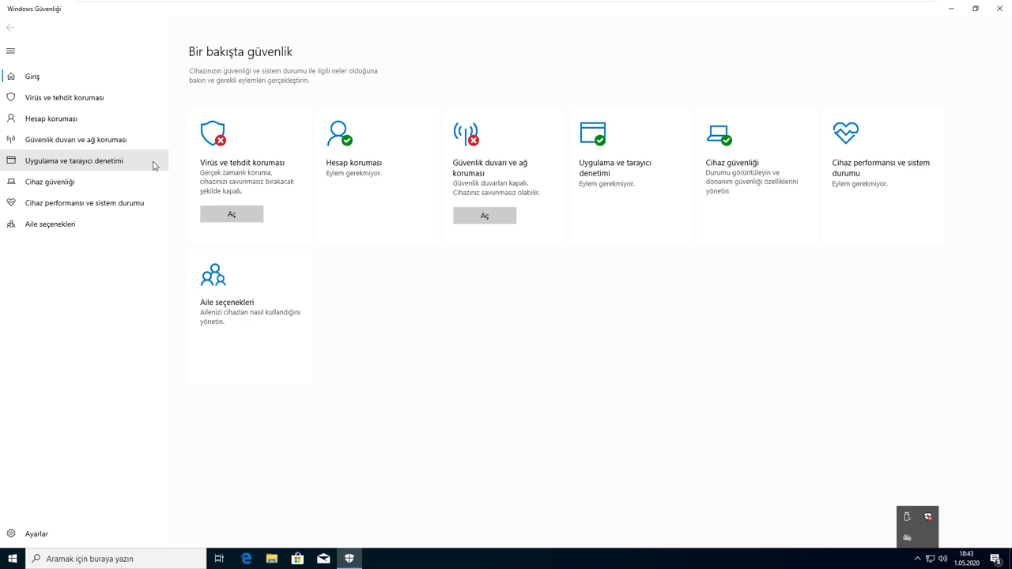
left_click(82, 98)
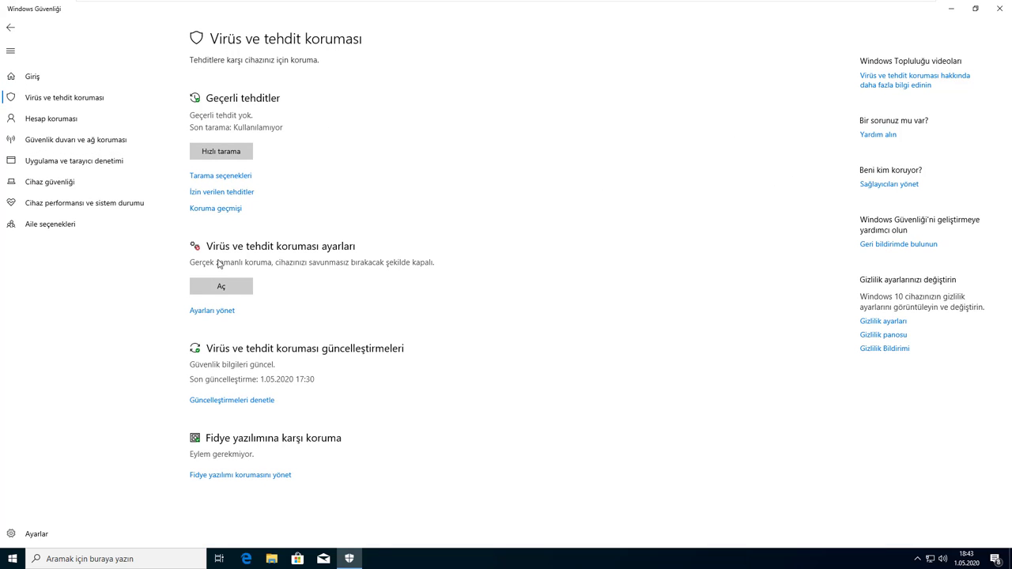
left_click(218, 312)
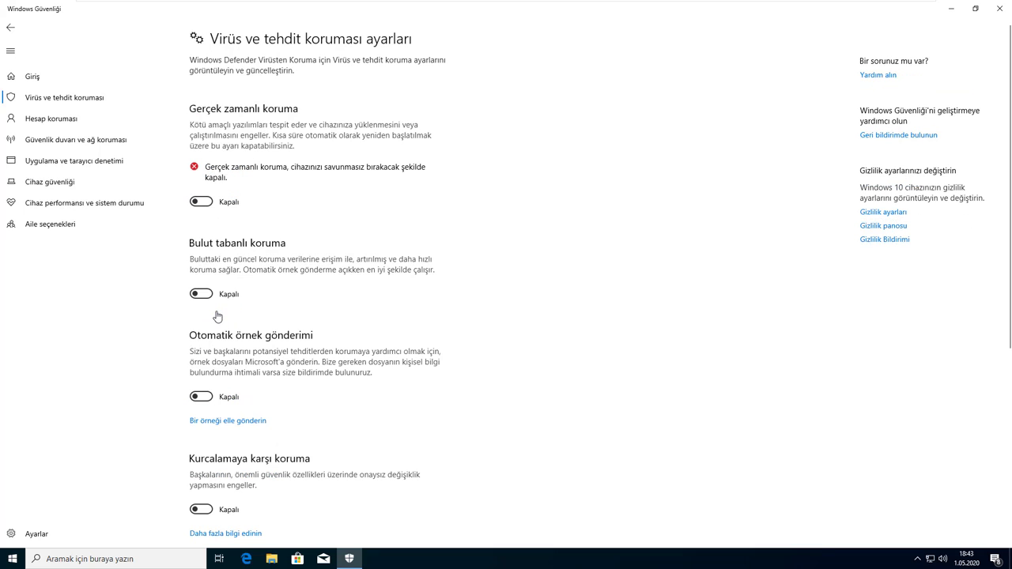
- Turn real-time protection, cloud-delivered protection, automatic sample submission and tamper protection back on, approving the elevation request
left_click(209, 203)
left_click(450, 348)
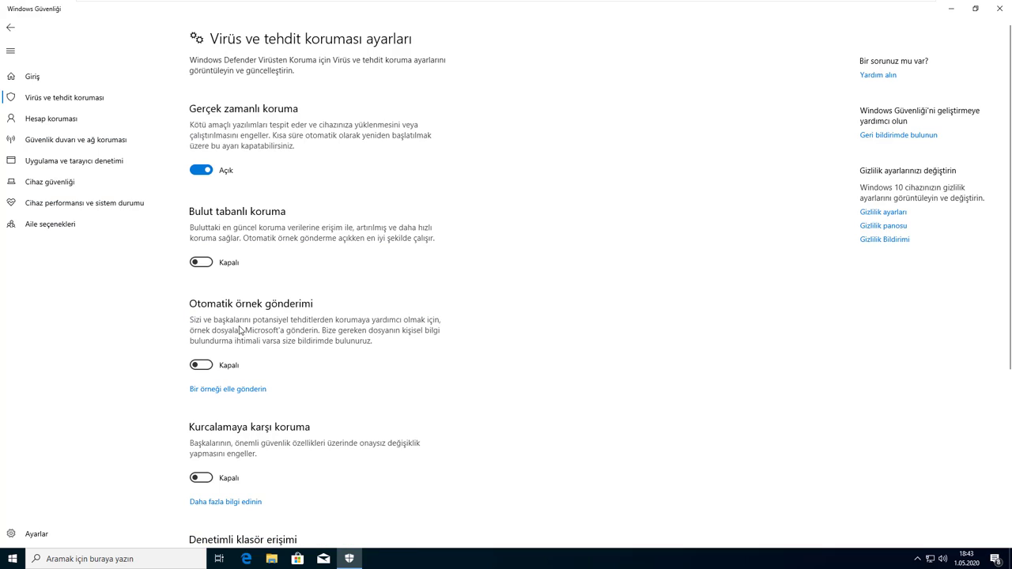
left_click(200, 263)
left_click(202, 366)
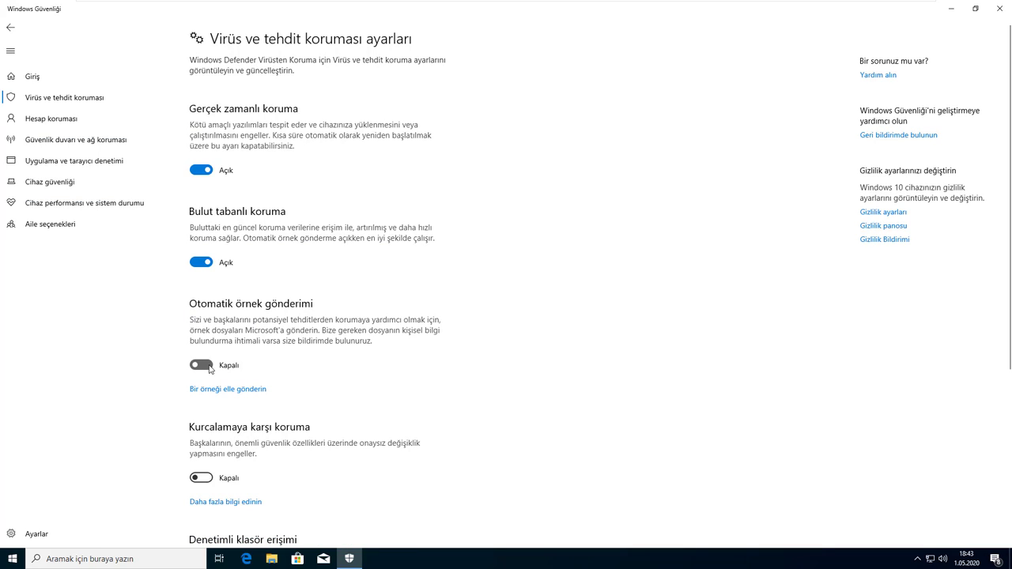
left_click(202, 477)
- Restore the firewall settings for all networks from the firewall and network protection page, approve the change, and close Windows Security
left_click(87, 144)
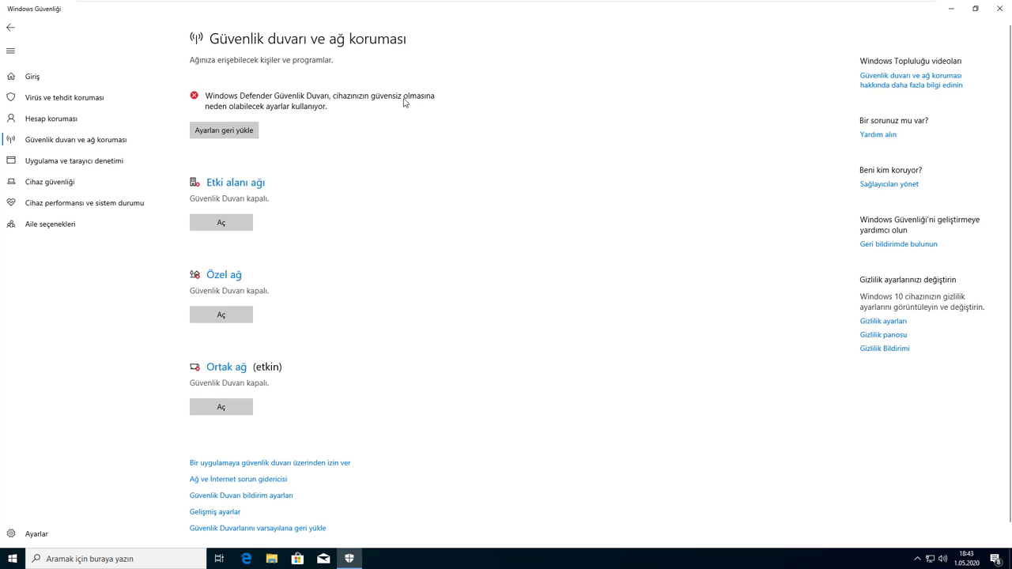
left_click(235, 132)
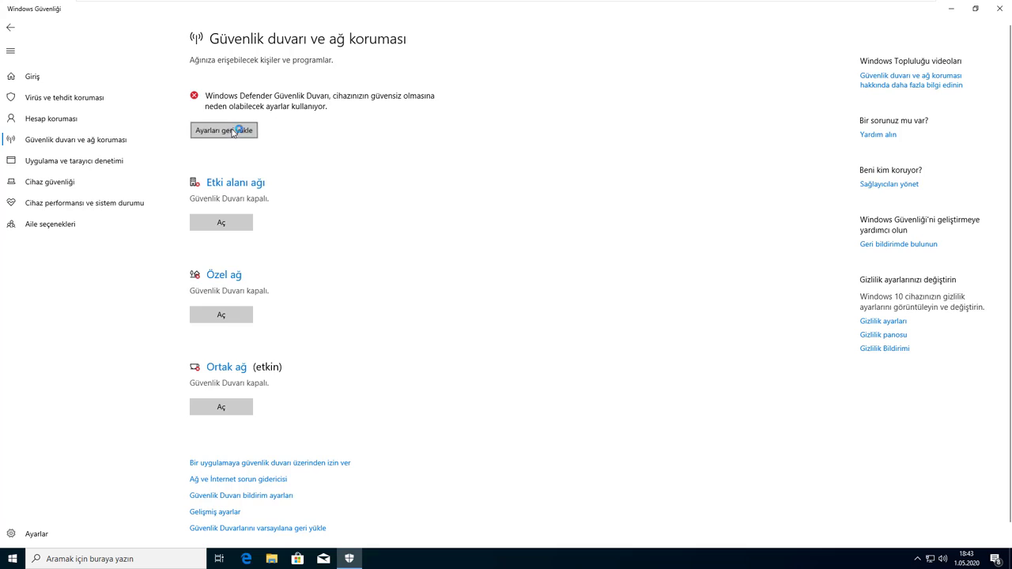
left_click(442, 348)
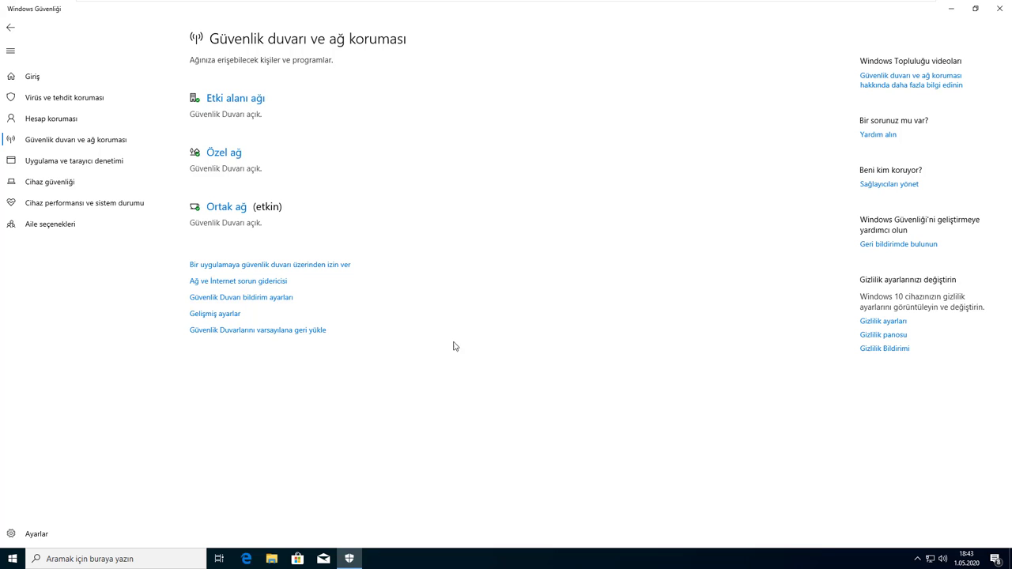
left_click(1000, 10)
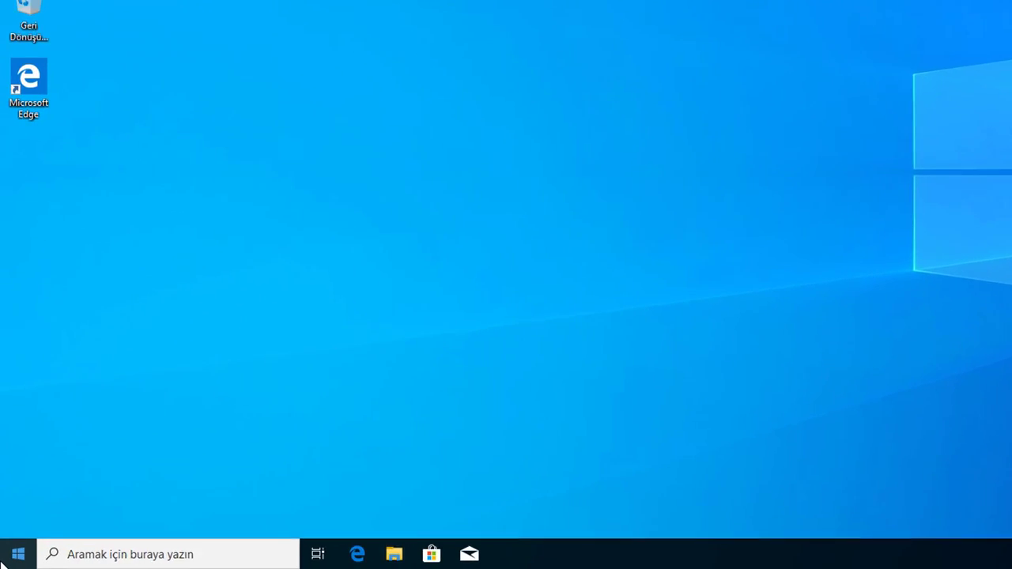
- Launch the Registry Editor by running regedit from the Run dialog and allow it to make changes
right_click(11, 558)
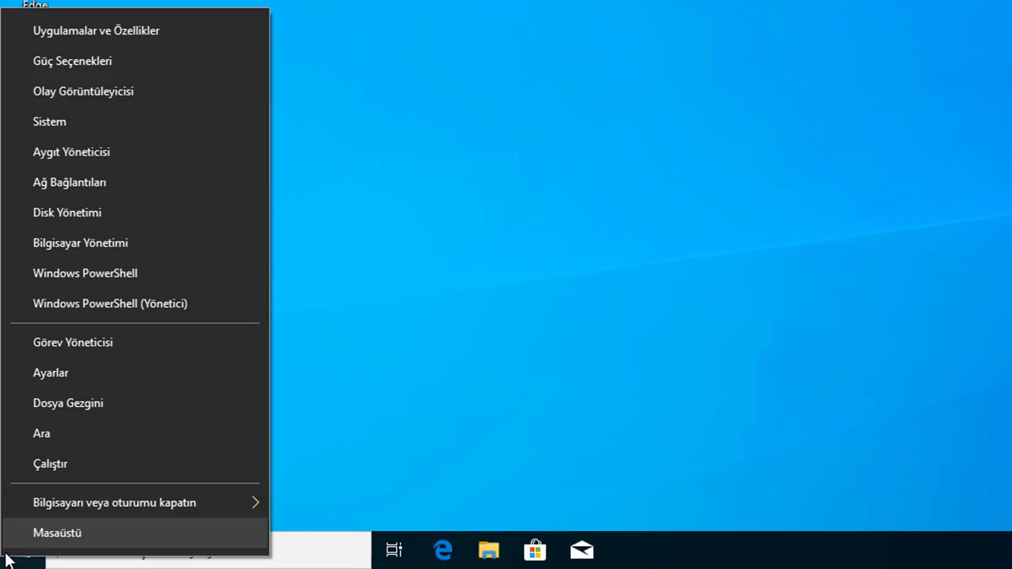
left_click(42, 465)
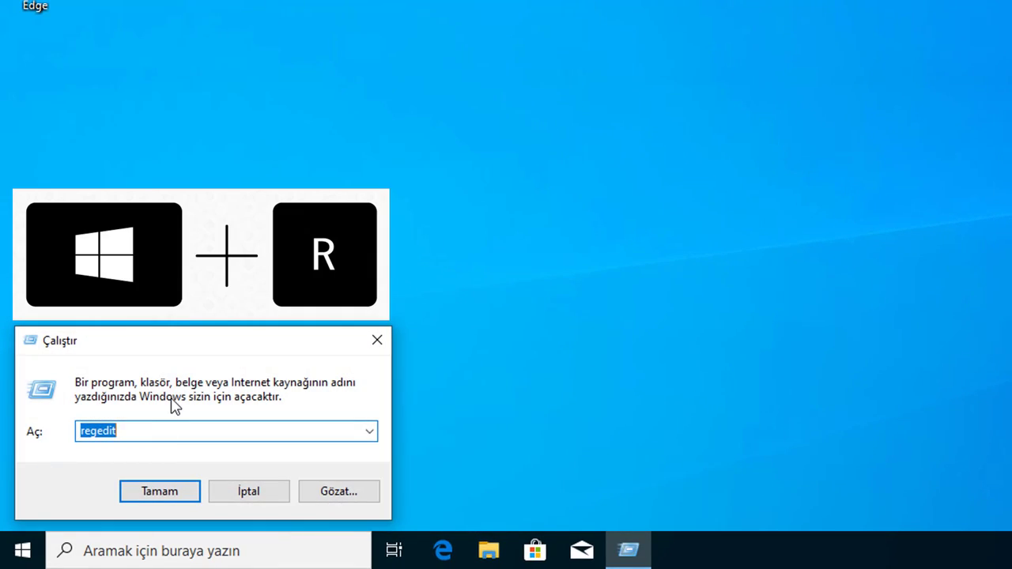
left_click(143, 431)
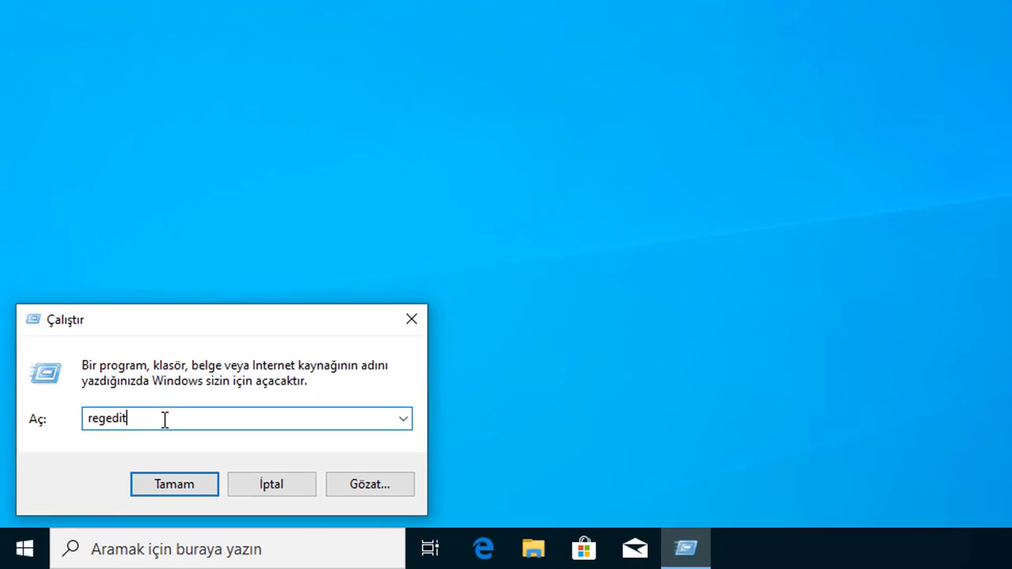
left_click_drag(190, 431, 18, 429)
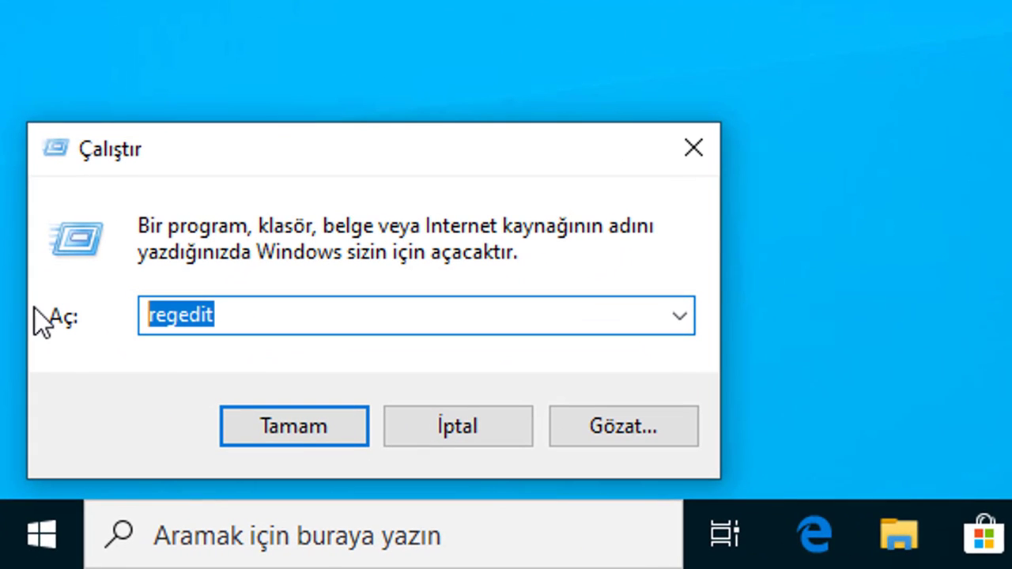
left_click(291, 430)
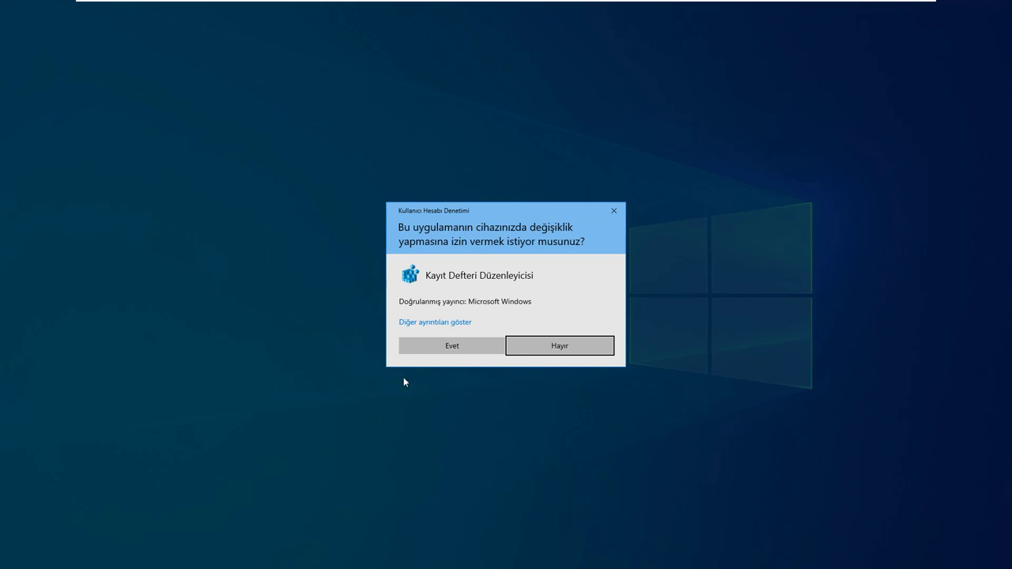
left_click(469, 347)
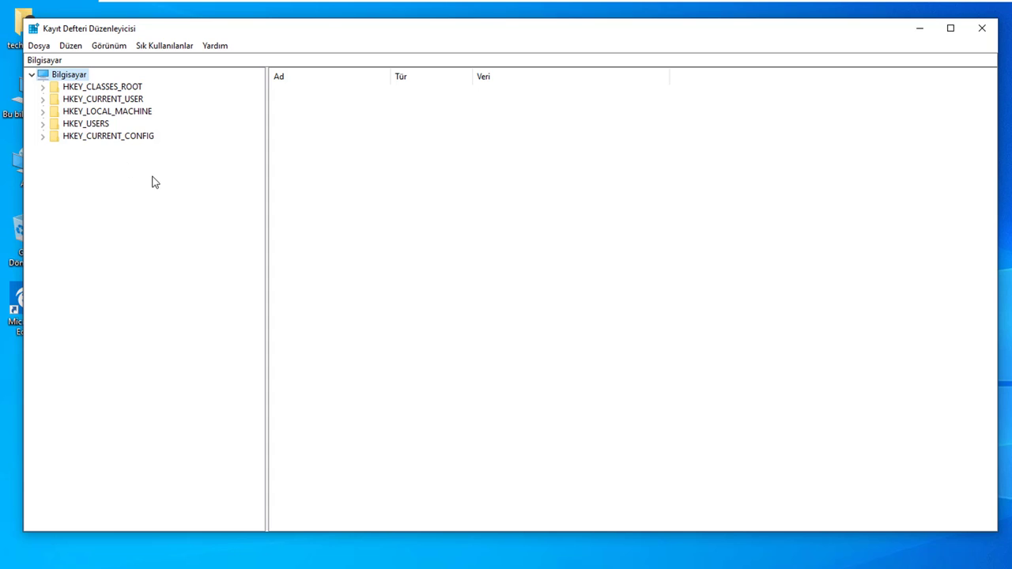
- Expand the registry tree through HKEY_LOCAL_MACHINE, SYSTEM and CurrentControlSet down to the Services subkeys
left_click(44, 111)
left_click(82, 186)
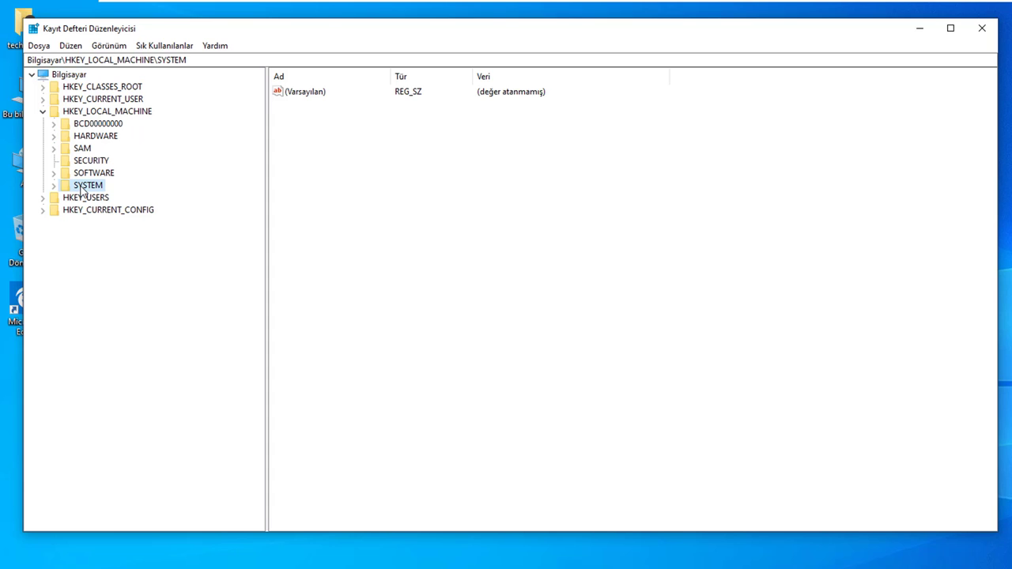
left_click(57, 187)
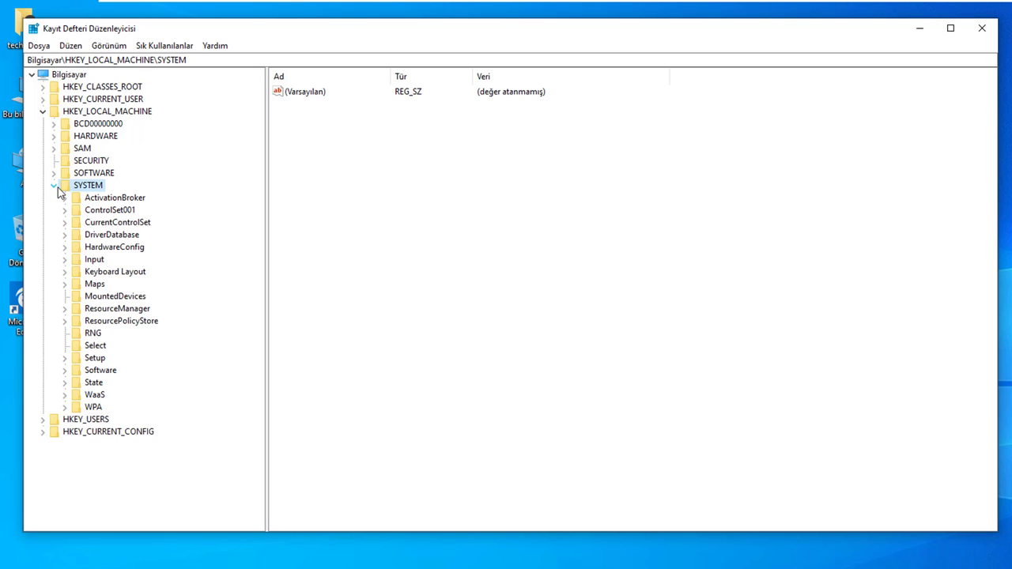
left_click(127, 225)
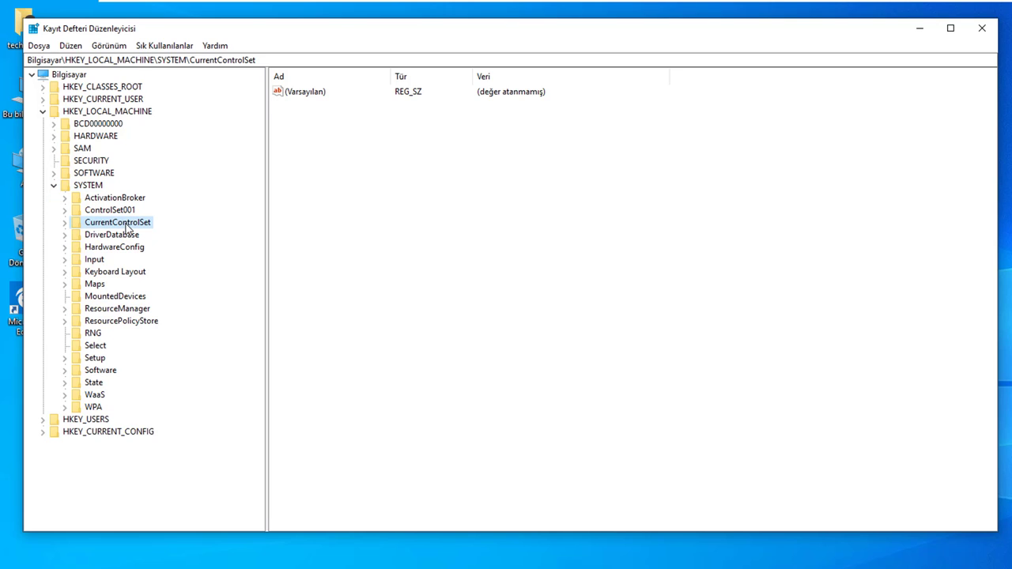
left_click(64, 222)
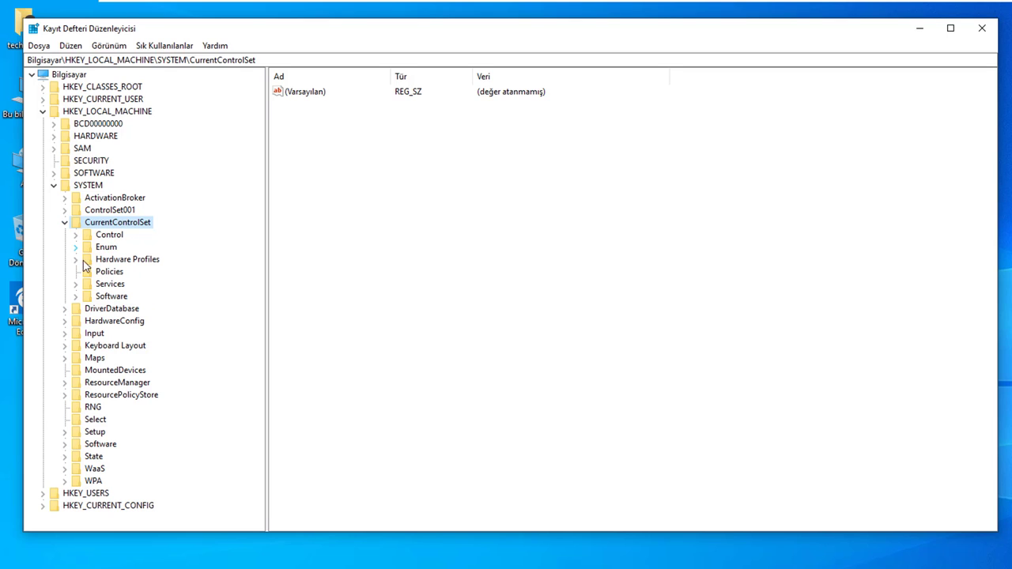
left_click(75, 284)
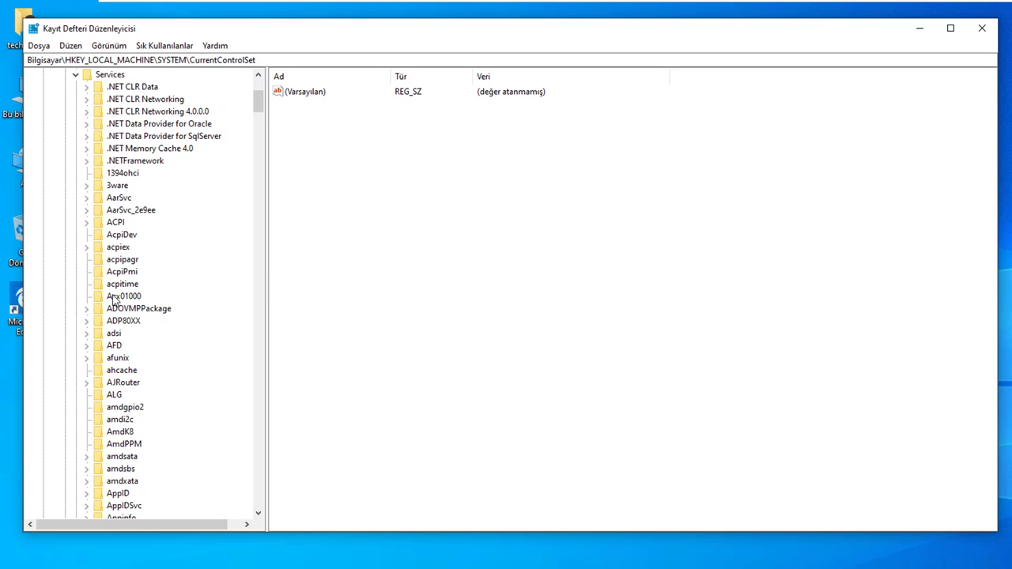
- Locate the SecurityHealthService key under Services and show its values
scroll(141, 336, "down", 8)
scroll(141, 336, "down", 18)
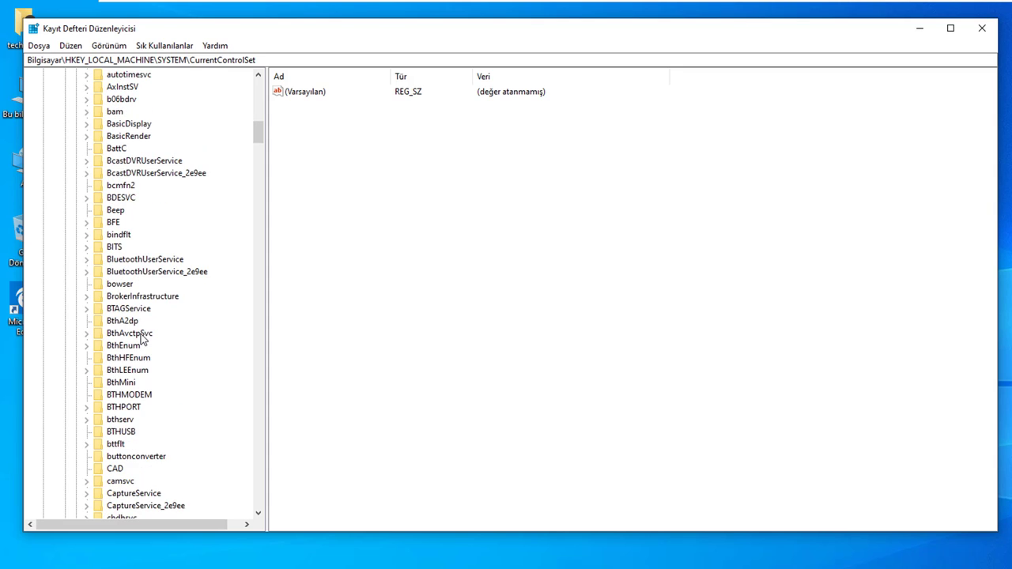
scroll(147, 344, "down", 19)
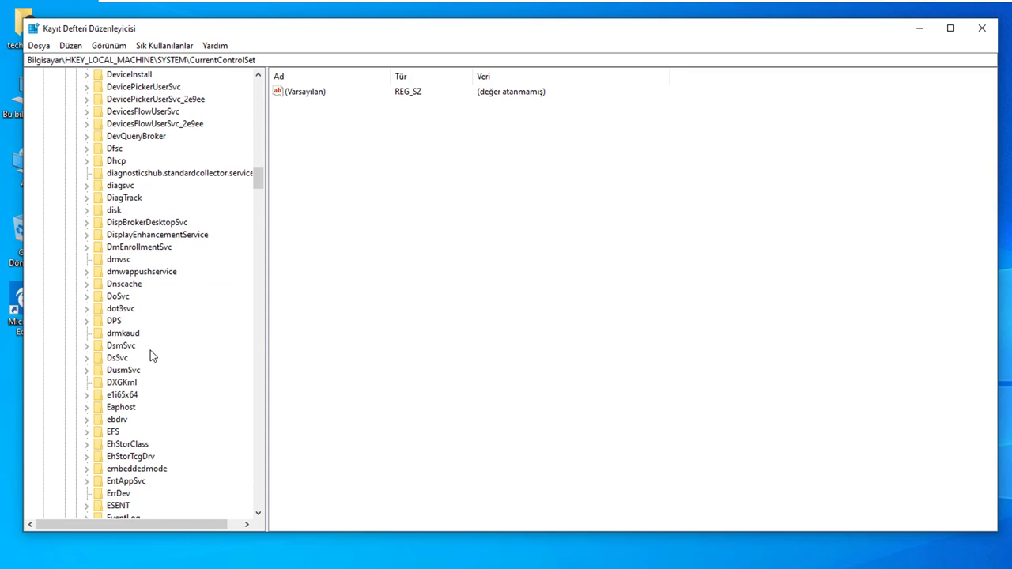
scroll(260, 203, "down", 4)
left_click_drag(261, 200, 257, 362)
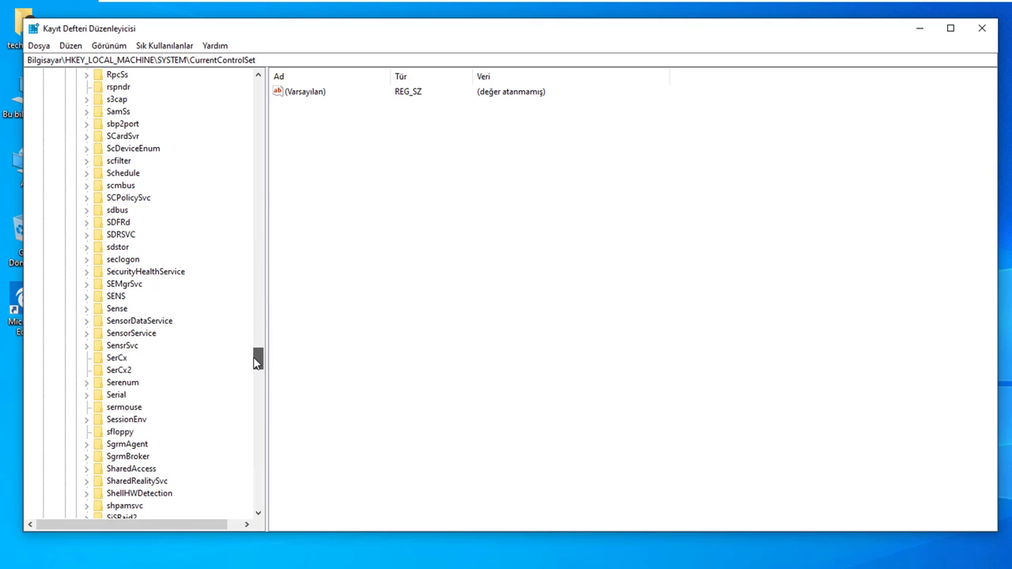
left_click(163, 276)
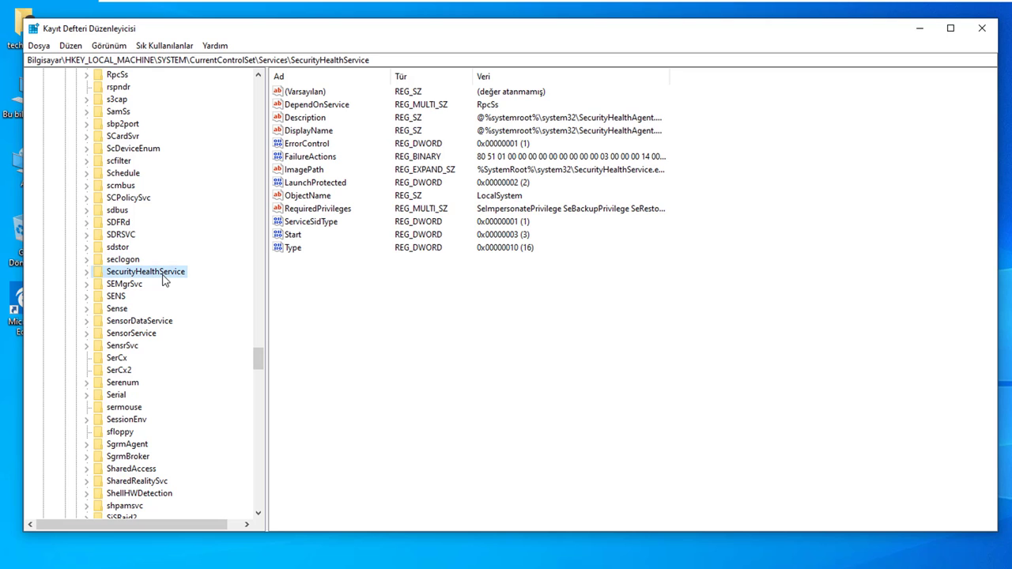
- Set the Start DWORD value of SecurityHealthService to 4 and confirm the edit
left_click(291, 237)
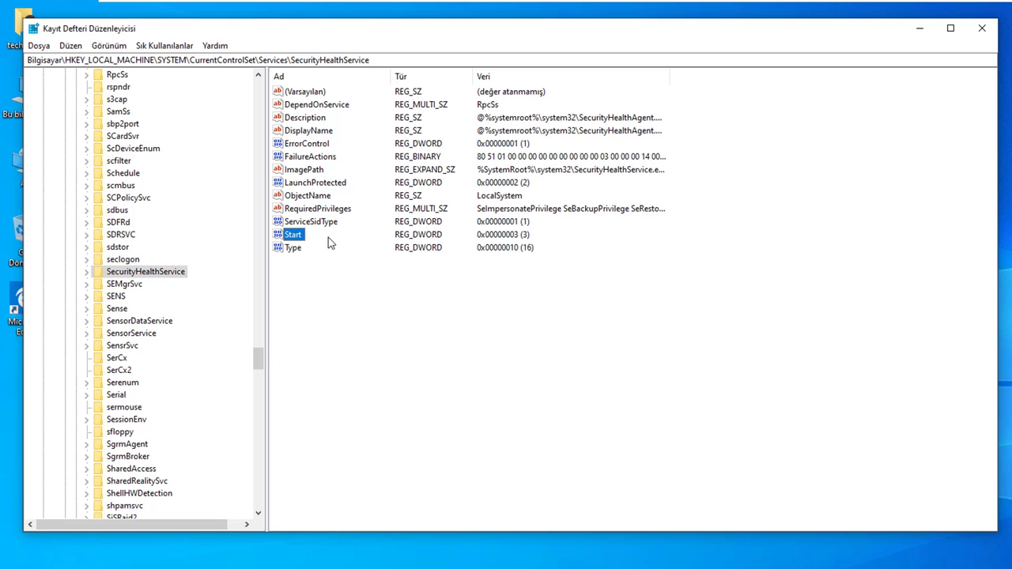
double_click(294, 236)
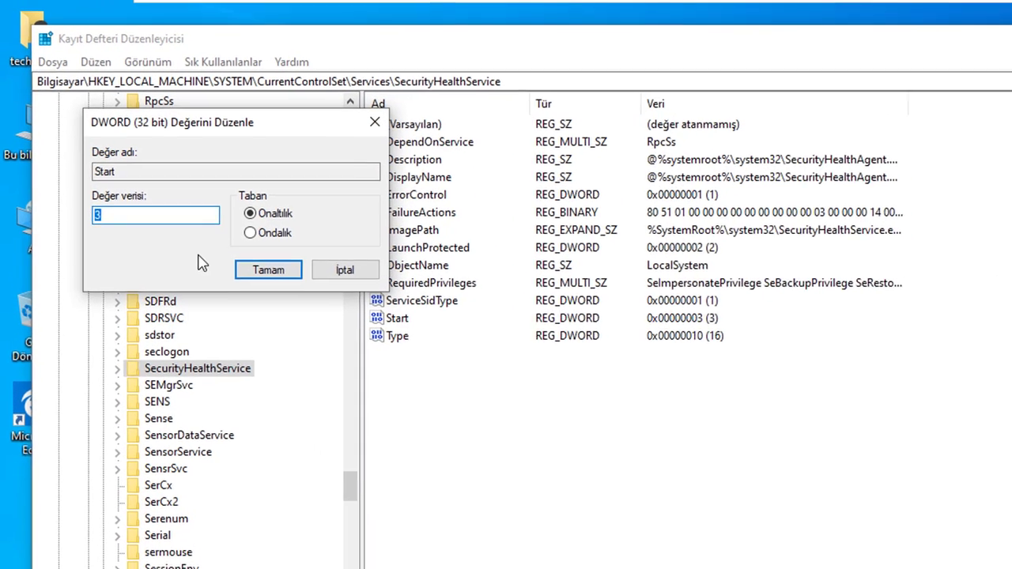
left_click(121, 225)
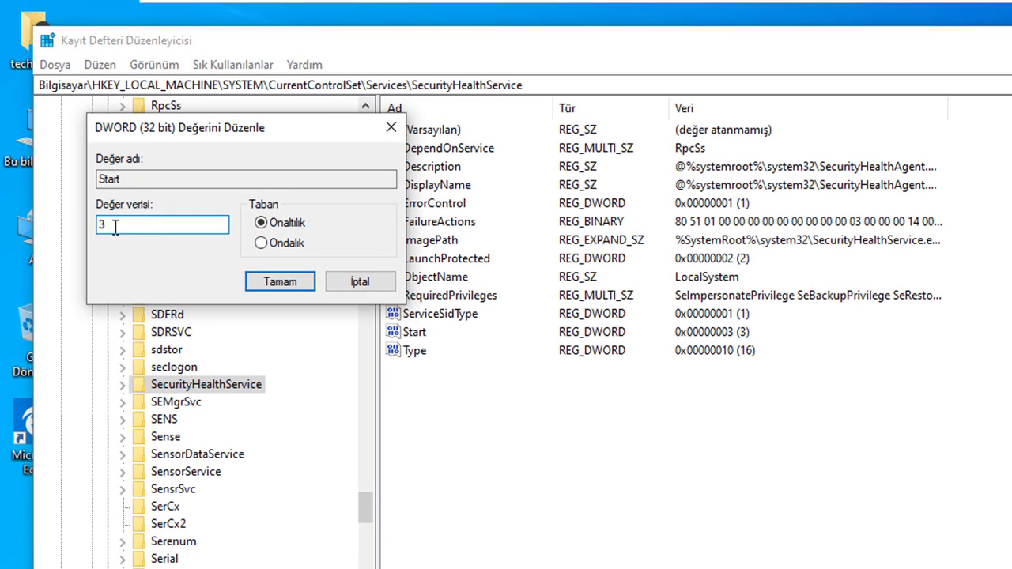
double_click(117, 226)
left_click(149, 227)
left_click_drag(141, 229, 84, 229)
type("4")
left_click(284, 283)
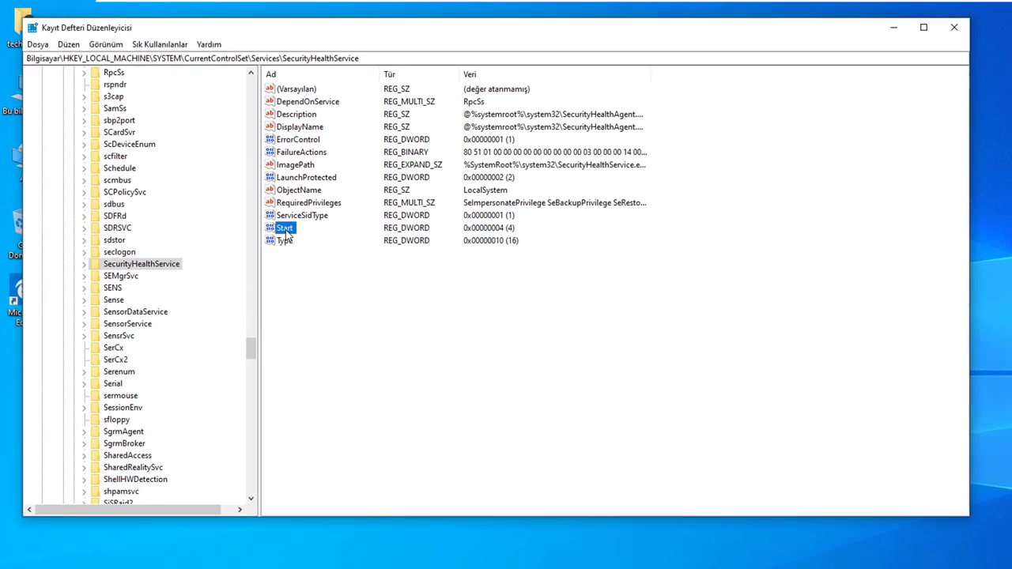
- Set the Start DWORD value of SecurityHealthService back to 3 and confirm the edit
double_click(294, 237)
left_click(113, 160)
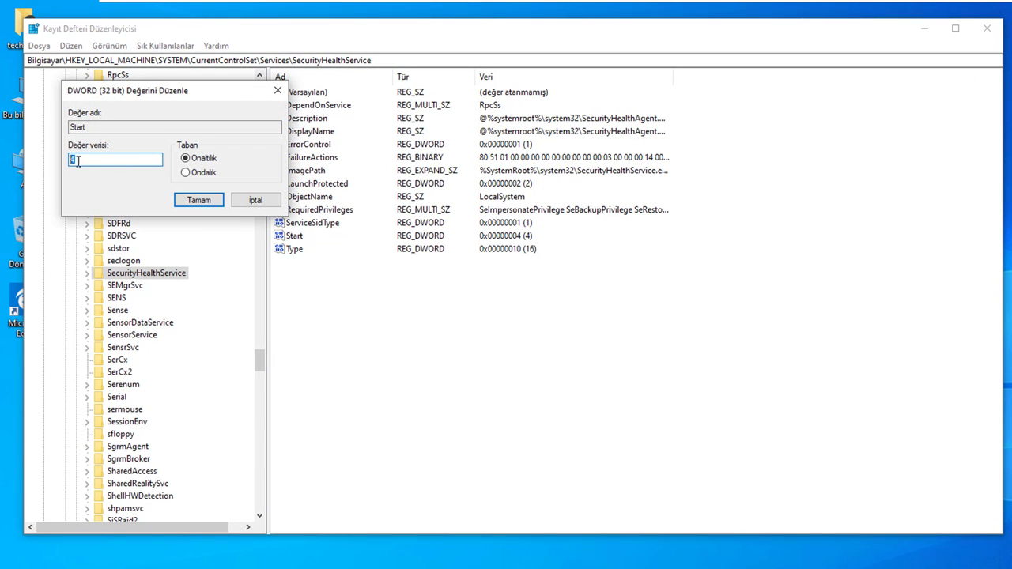
double_click(93, 160)
left_click_drag(106, 160, 46, 167)
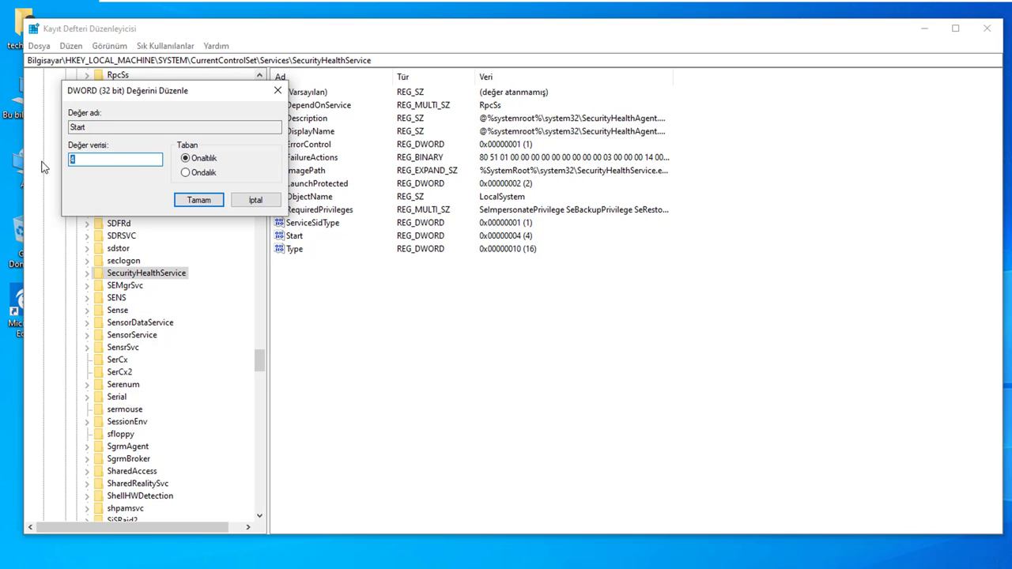
left_click(189, 204)
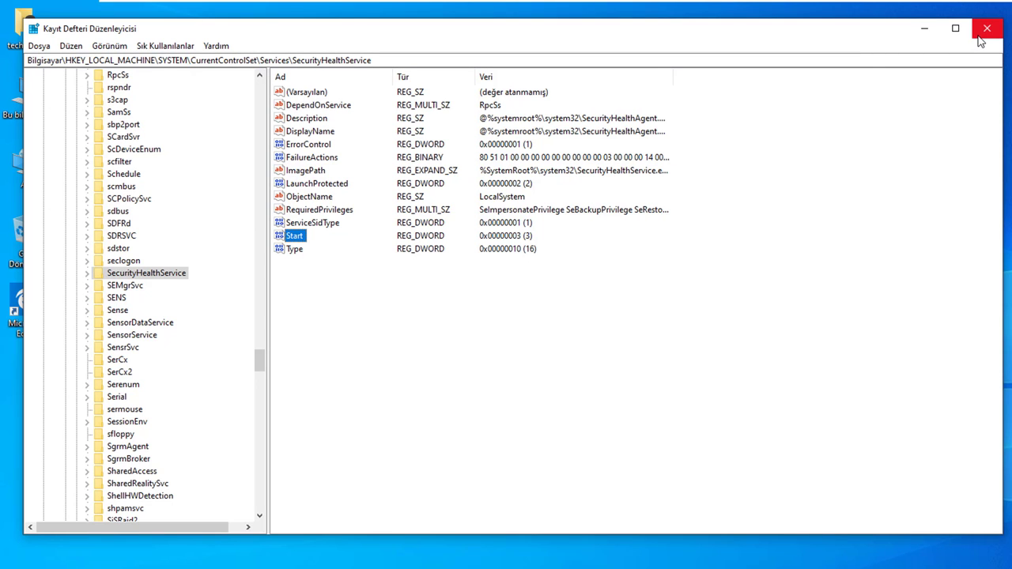
- Collapse the CurrentControlSet, SYSTEM and HKEY_LOCAL_MACHINE branches and close the Registry Editor
scroll(131, 287, "up", 15)
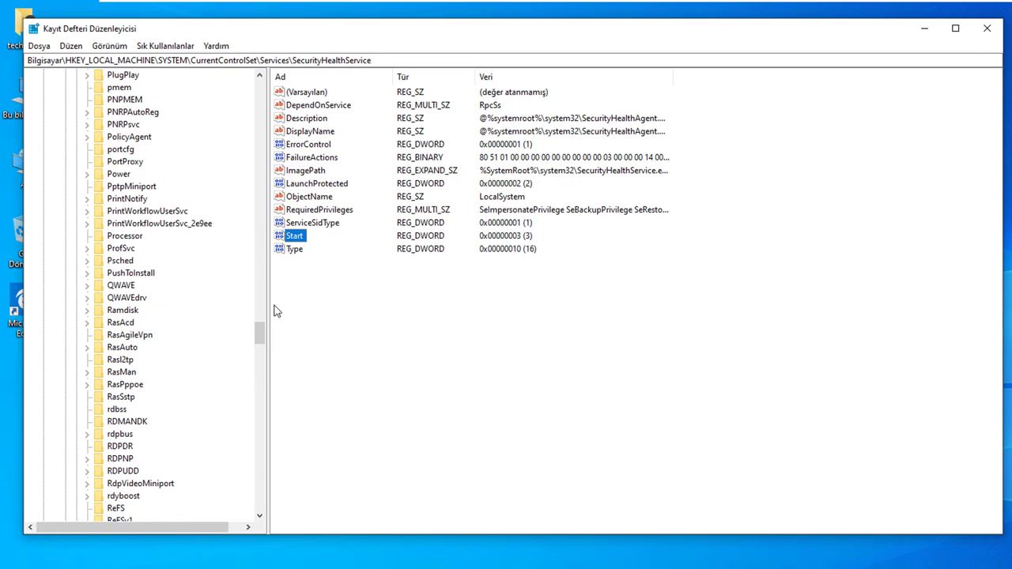
left_click_drag(265, 336, 248, 79)
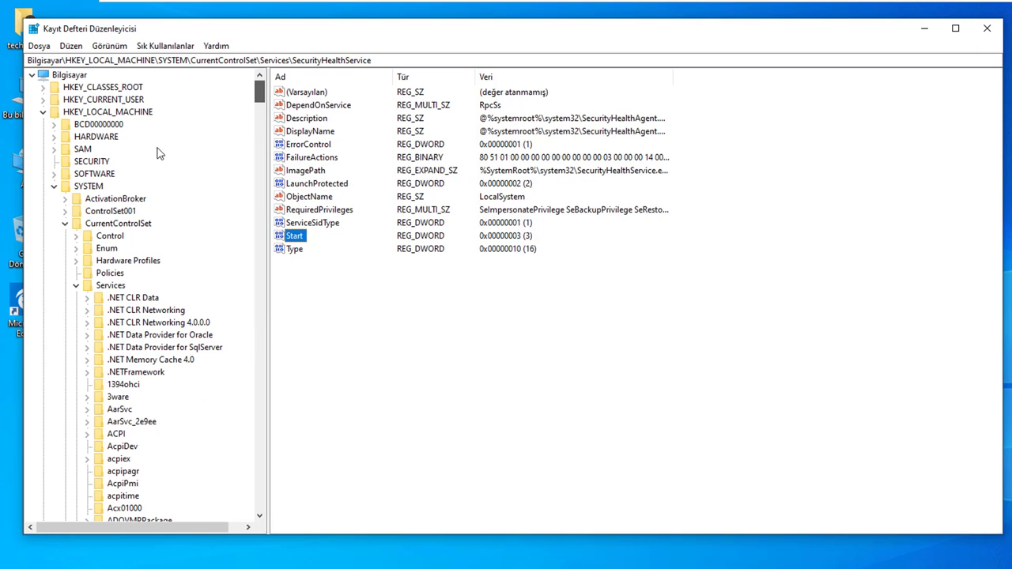
left_click(64, 224)
left_click(54, 187)
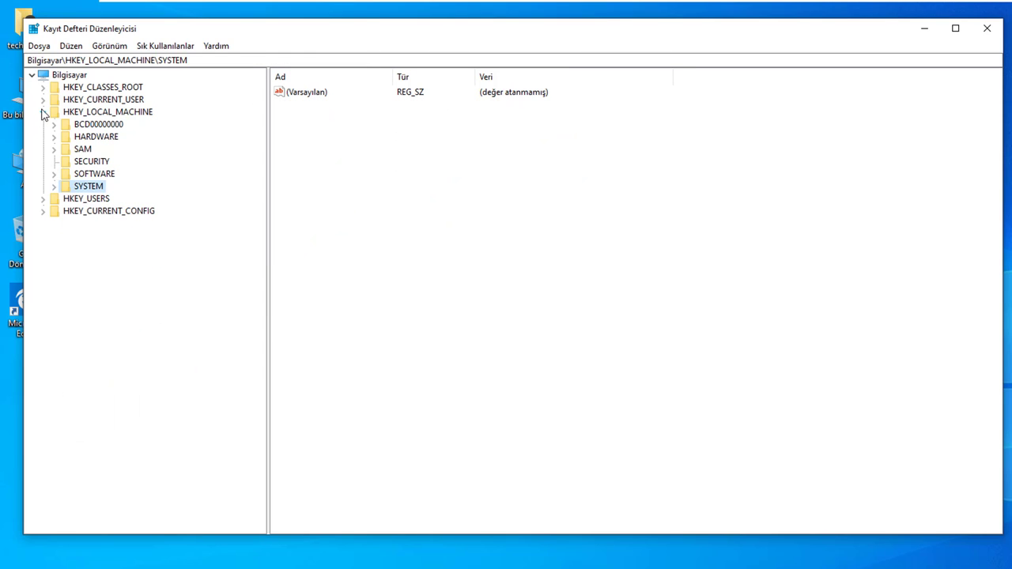
left_click(43, 113)
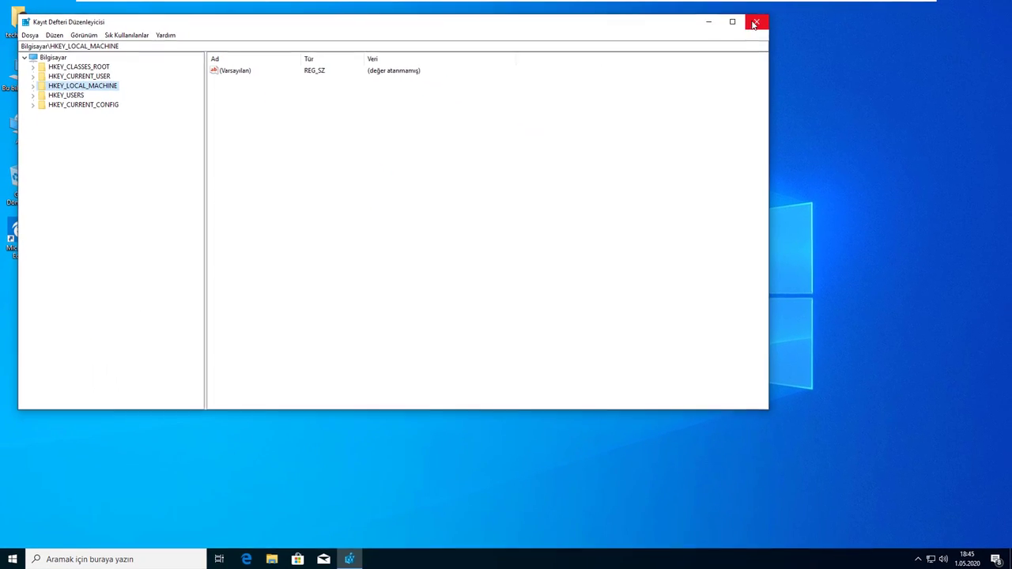
left_click(986, 28)
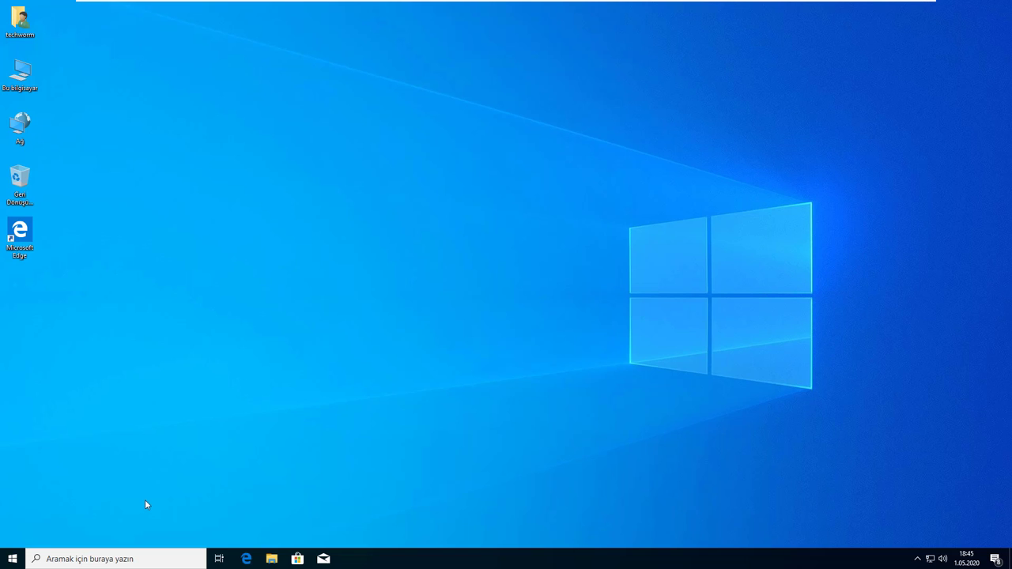
- Launch the Local Group Policy Editor by running gpedit.msc from the Run dialog
right_click(11, 558)
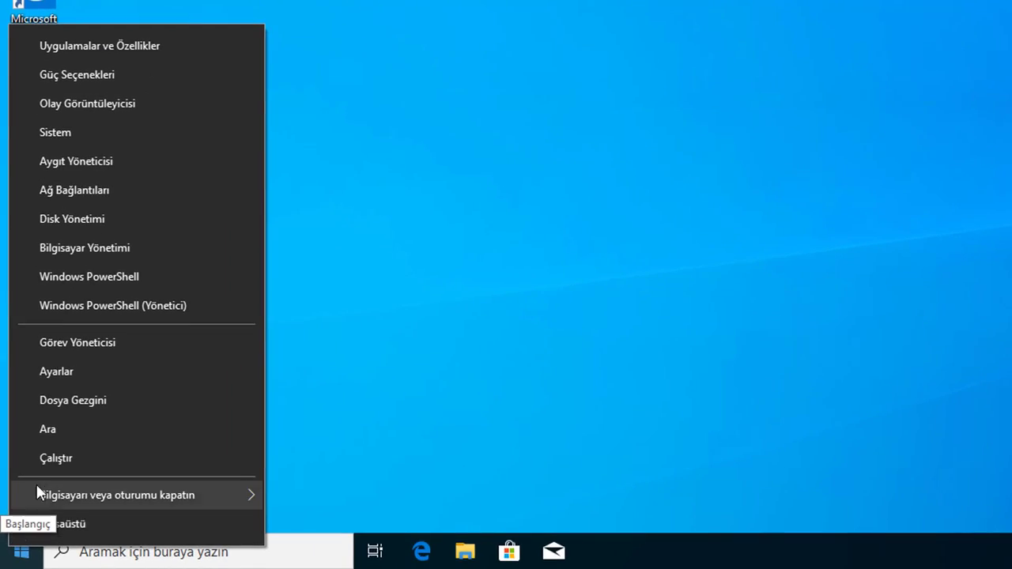
left_click(46, 459)
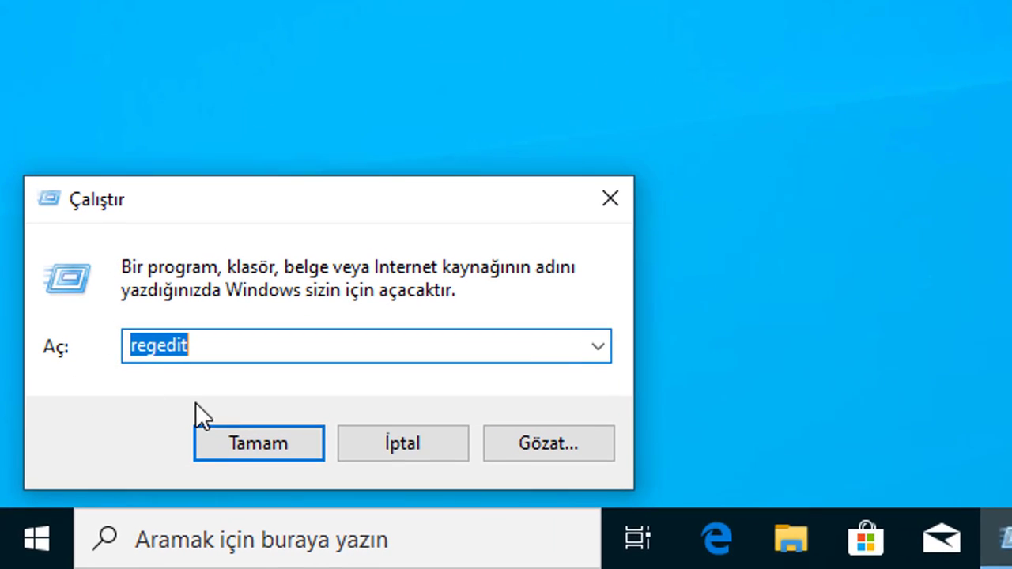
type("g")
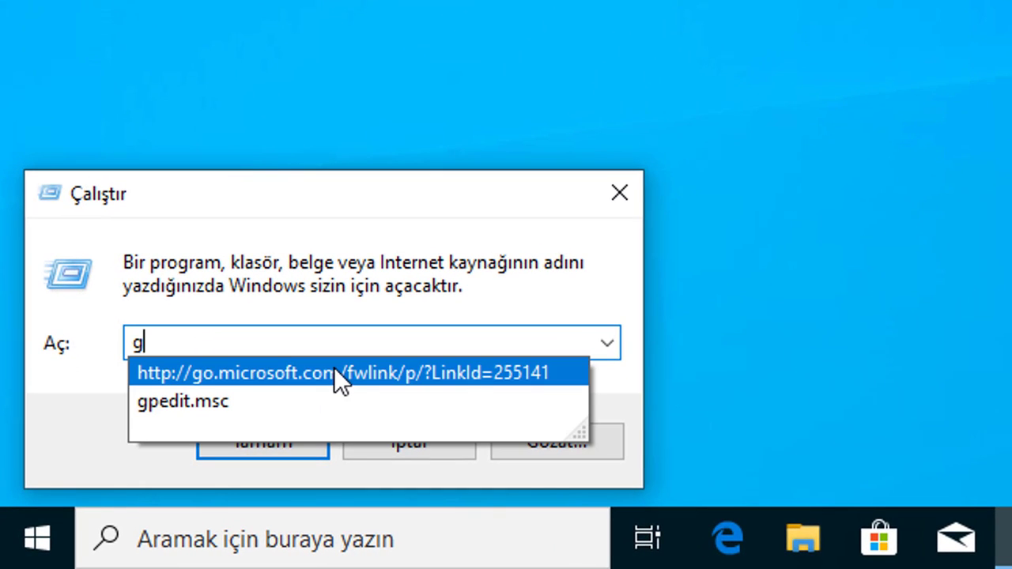
type("p")
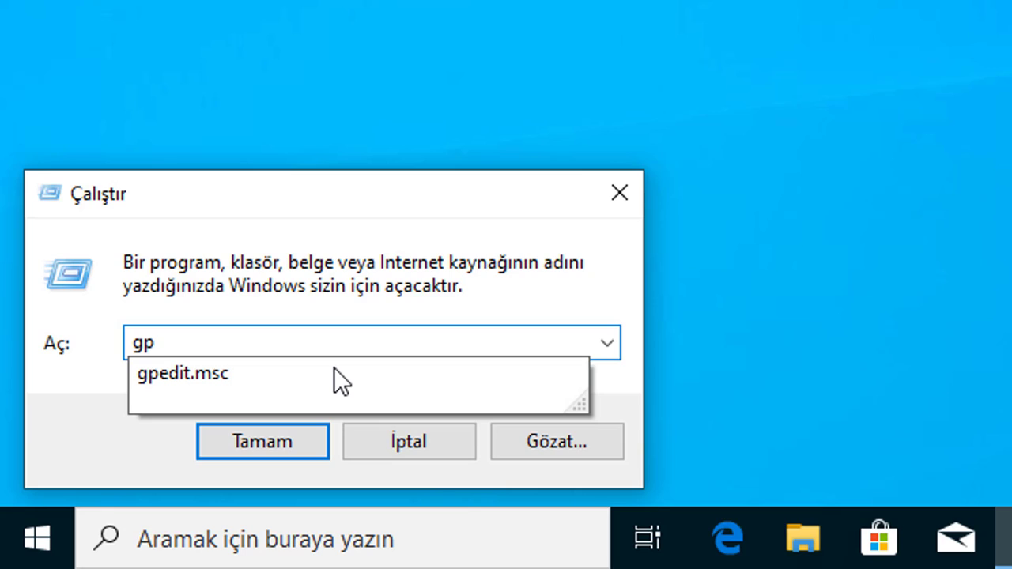
type("edit.msc")
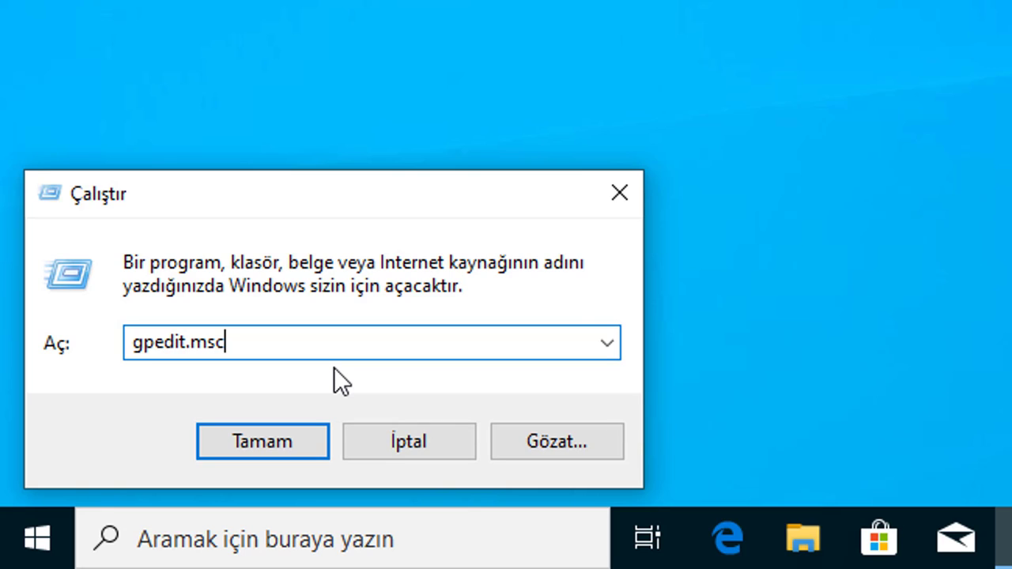
left_click(297, 436)
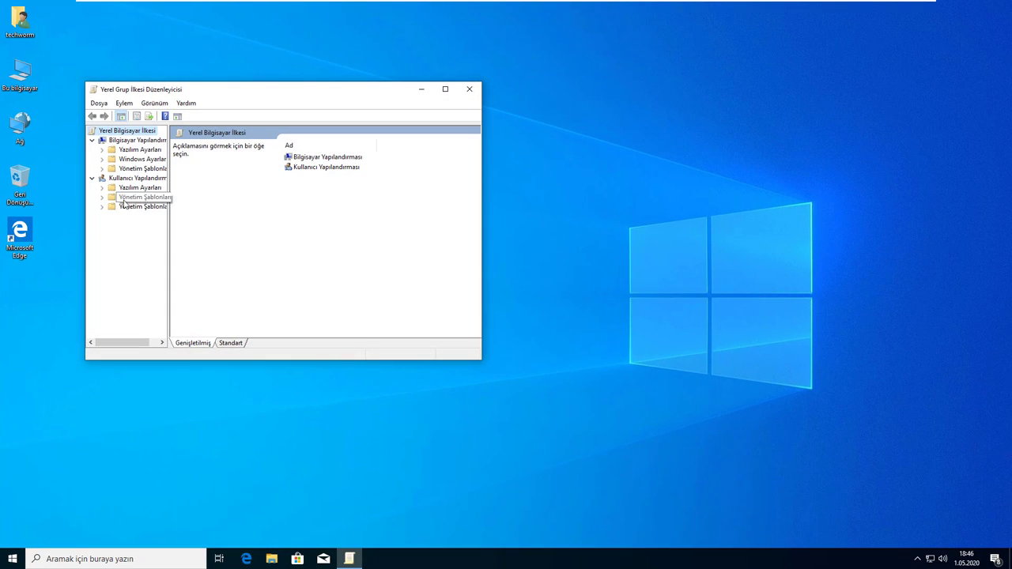
- Maximize the policy editor, widen its tree, and expand Bilgisayar Yapılandırması > Yönetim Şablonları > Windows Bileşenleri
left_click(445, 88)
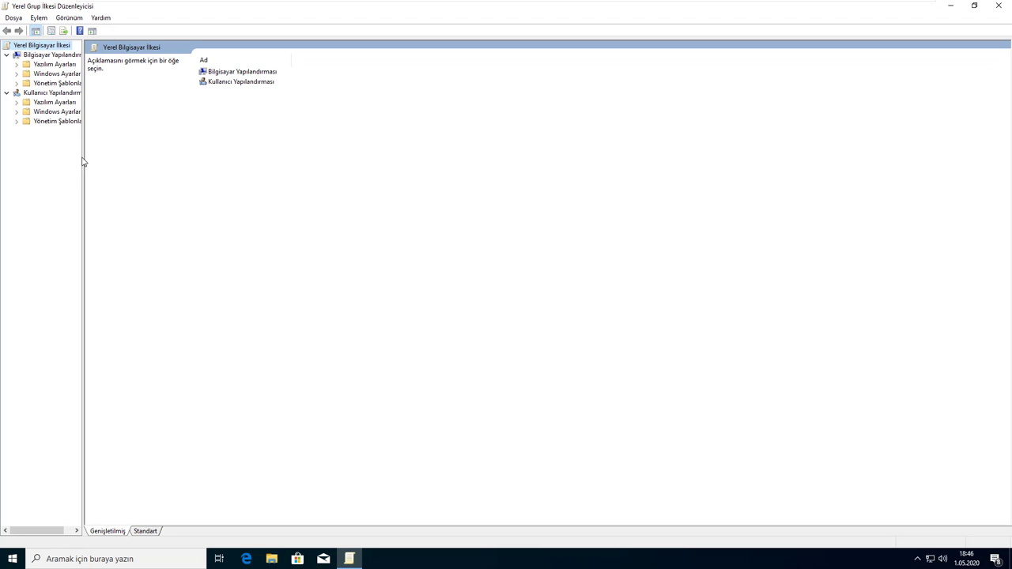
left_click_drag(84, 156, 131, 151)
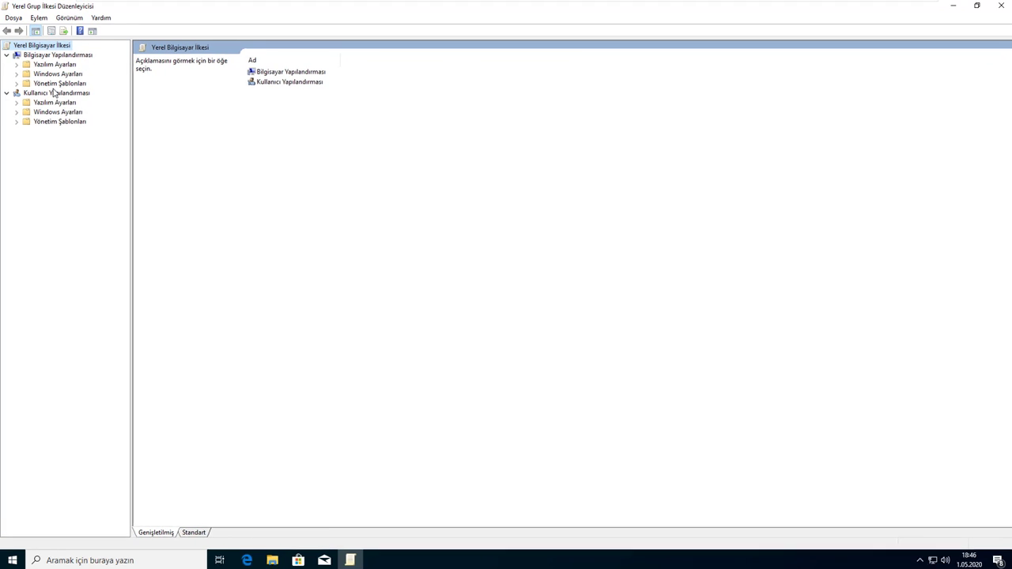
left_click(57, 56)
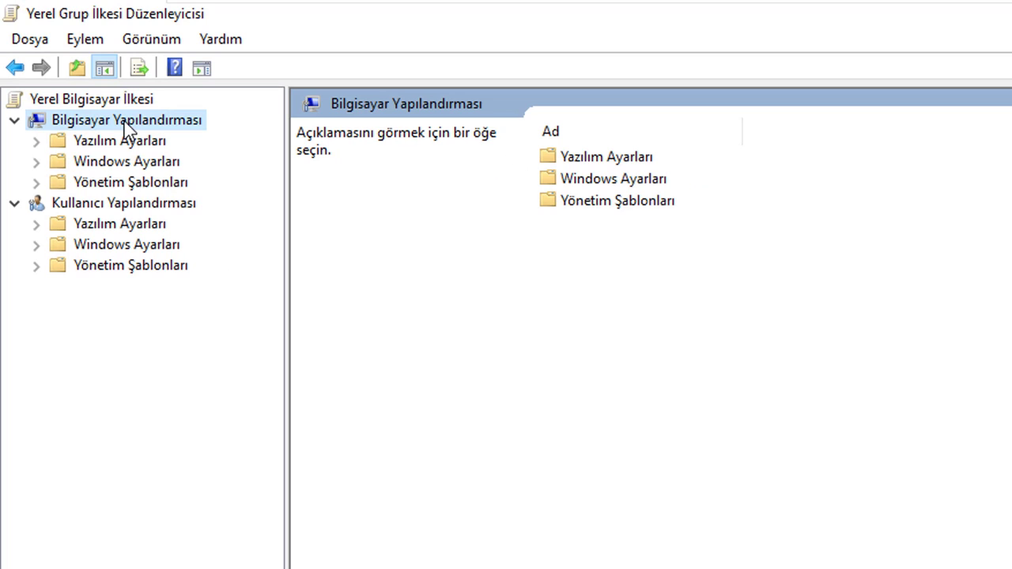
left_click(145, 186)
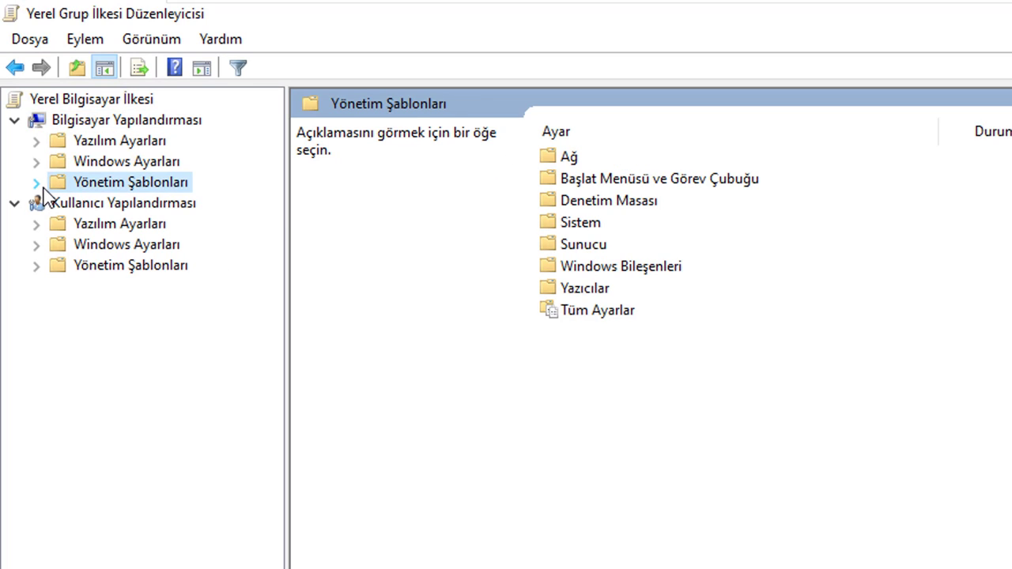
left_click(37, 183)
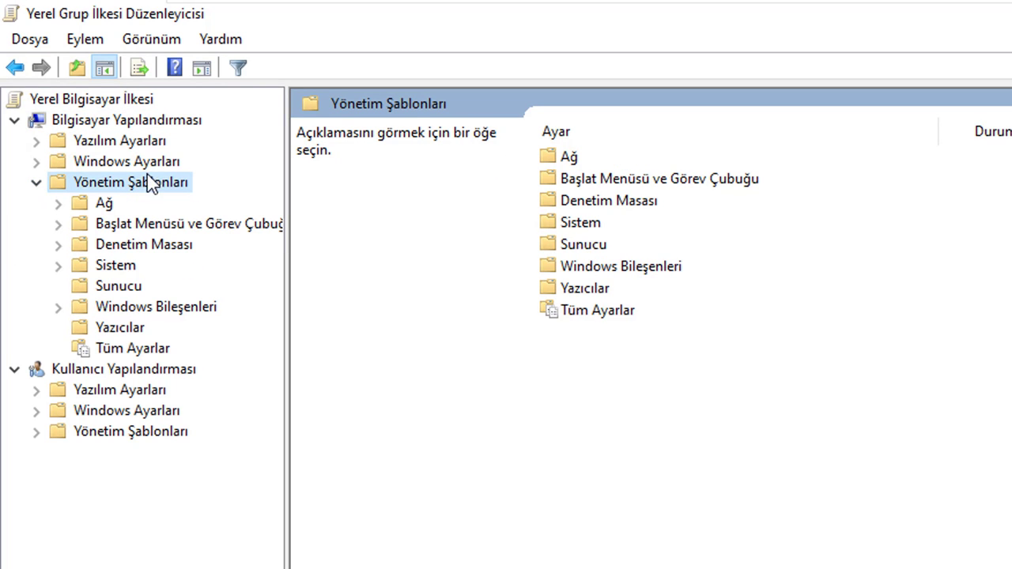
left_click(141, 308)
left_click(59, 308)
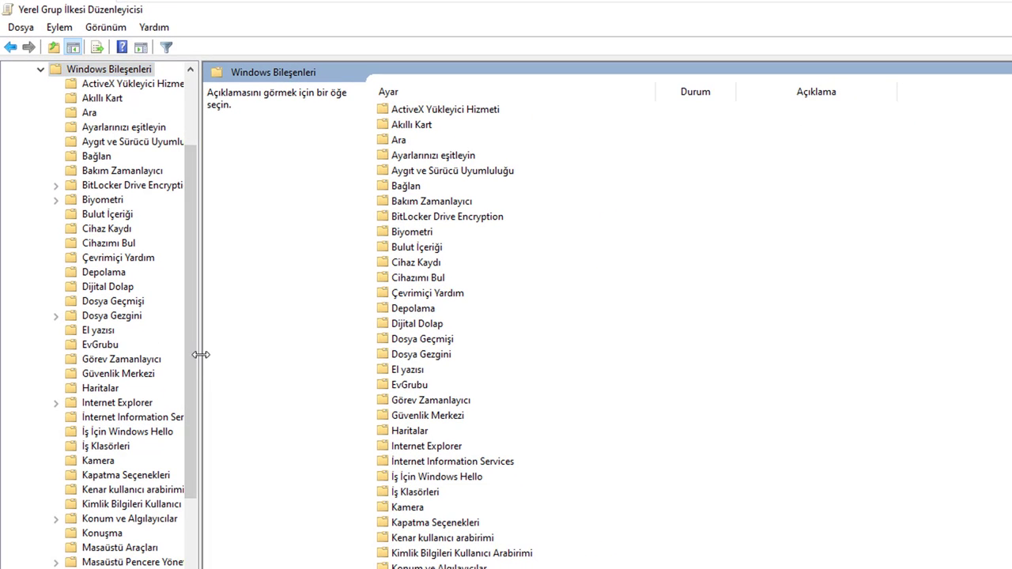
- Widen the policy tree further and open the Windows Defender Virüsten Koruma folder under Windows Bileşenleri
left_click_drag(202, 355, 258, 355)
scroll(197, 486, "down", 7)
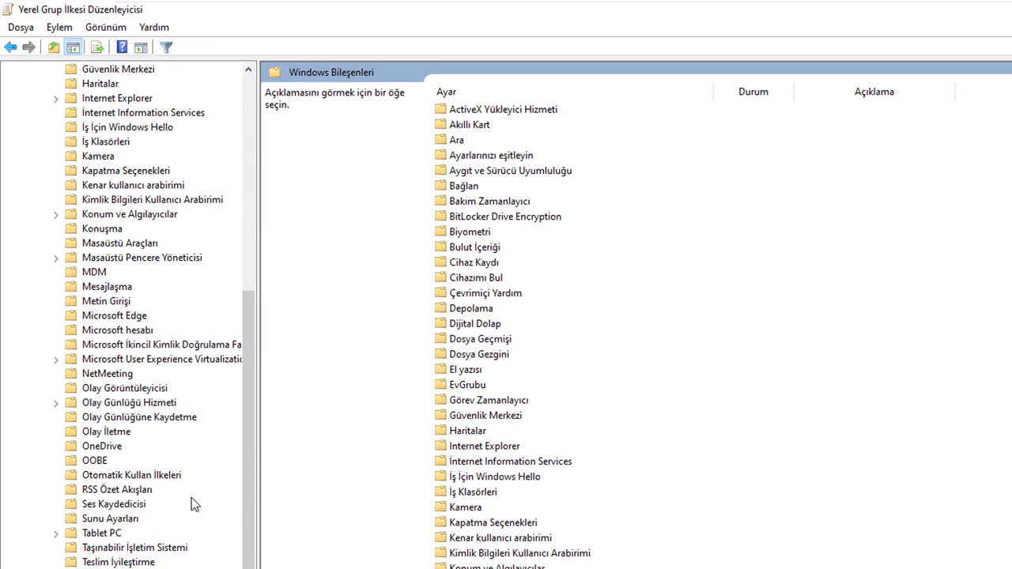
scroll(193, 504, "down", 3)
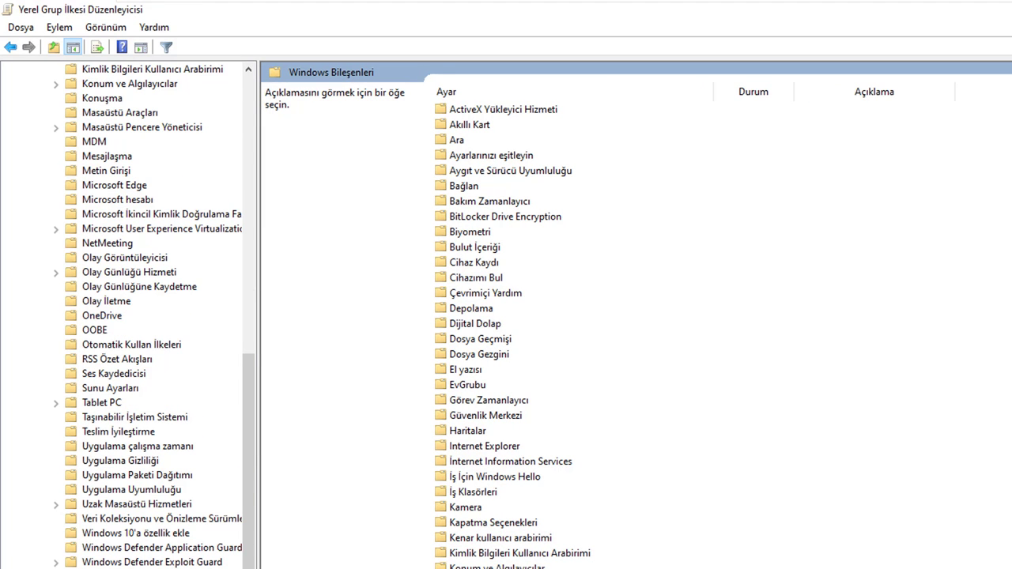
scroll(158, 474, "down", 4)
left_click(158, 417)
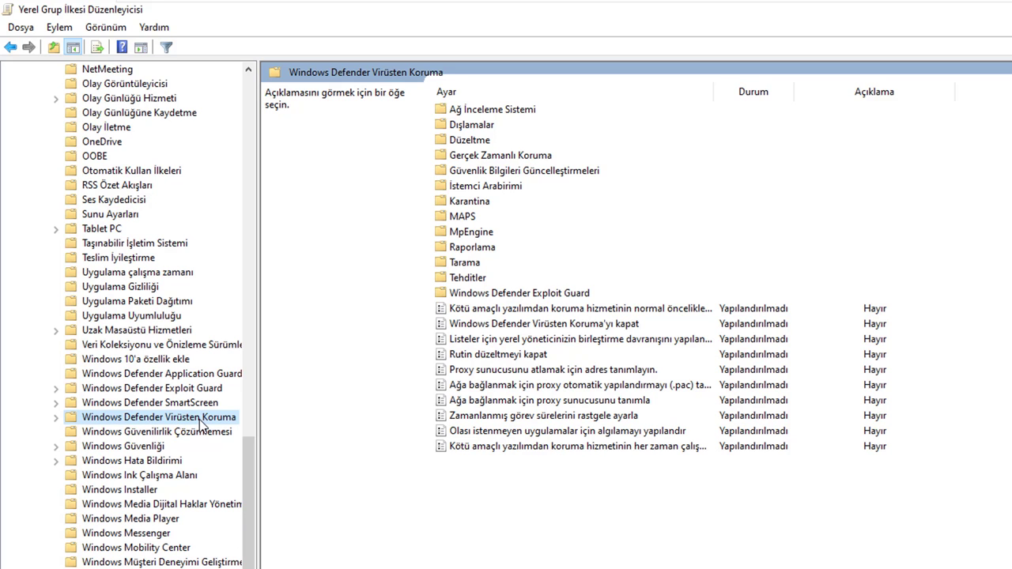
- Set the policy "Windows Defender Virüsten Koruma'yı kapat" to Etkin, apply it and close its dialog
left_click(499, 331)
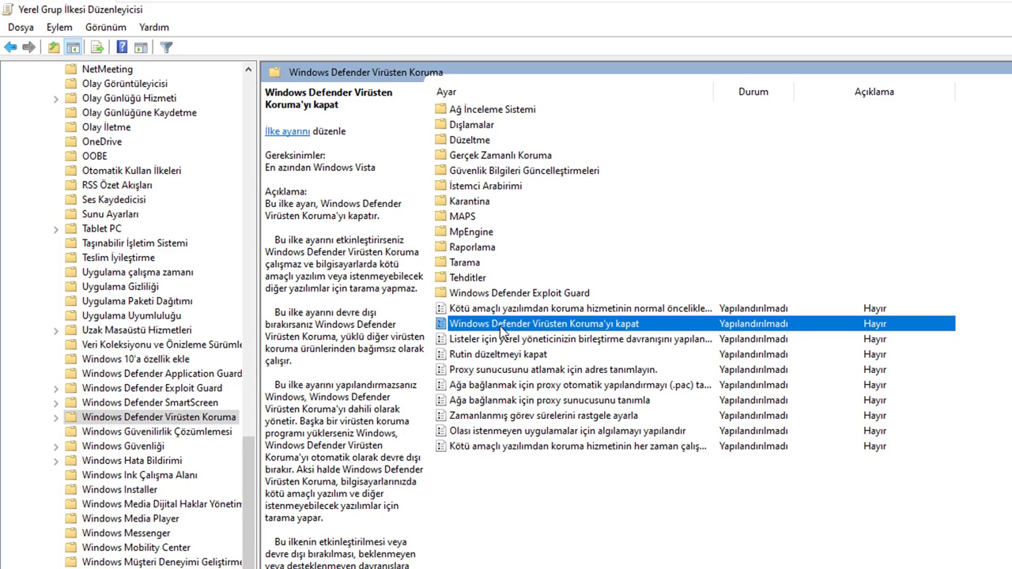
double_click(500, 326)
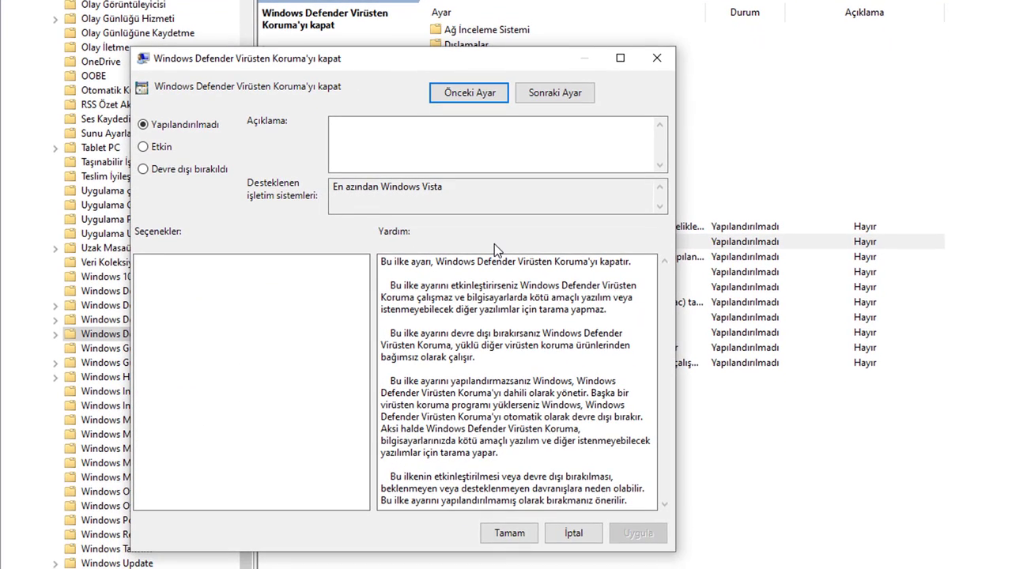
left_click(154, 148)
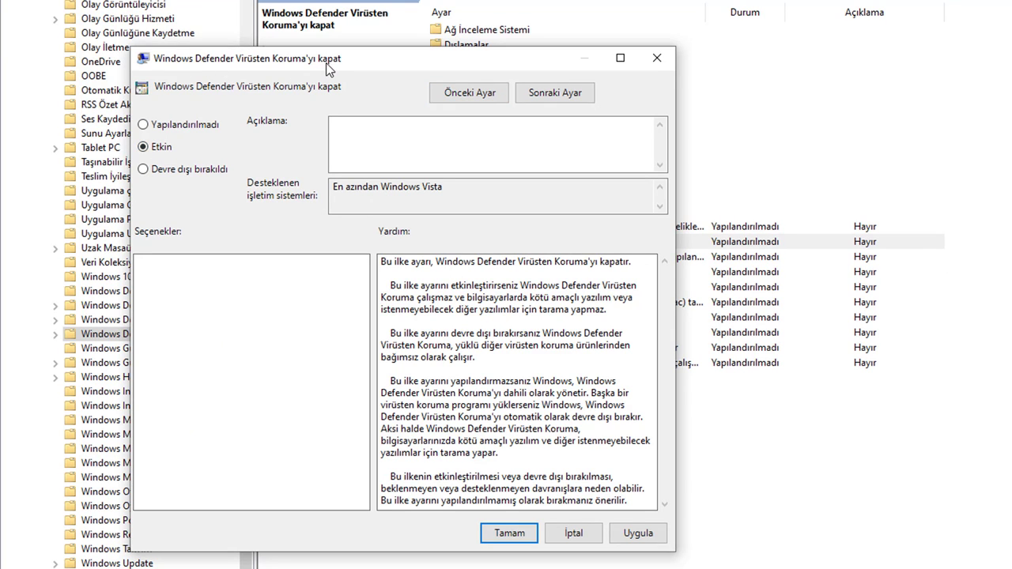
left_click(636, 533)
left_click(506, 535)
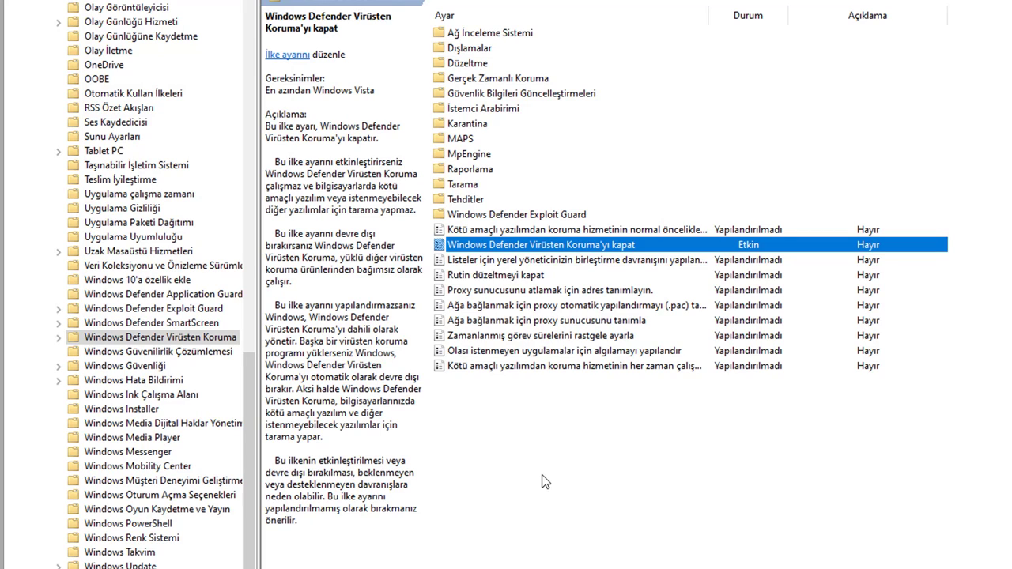
- Return the policy "Windows Defender Virüsten Koruma'yı kapat" to Yapılandırılmadı, apply it and close its dialog
double_click(499, 245)
left_click(202, 140)
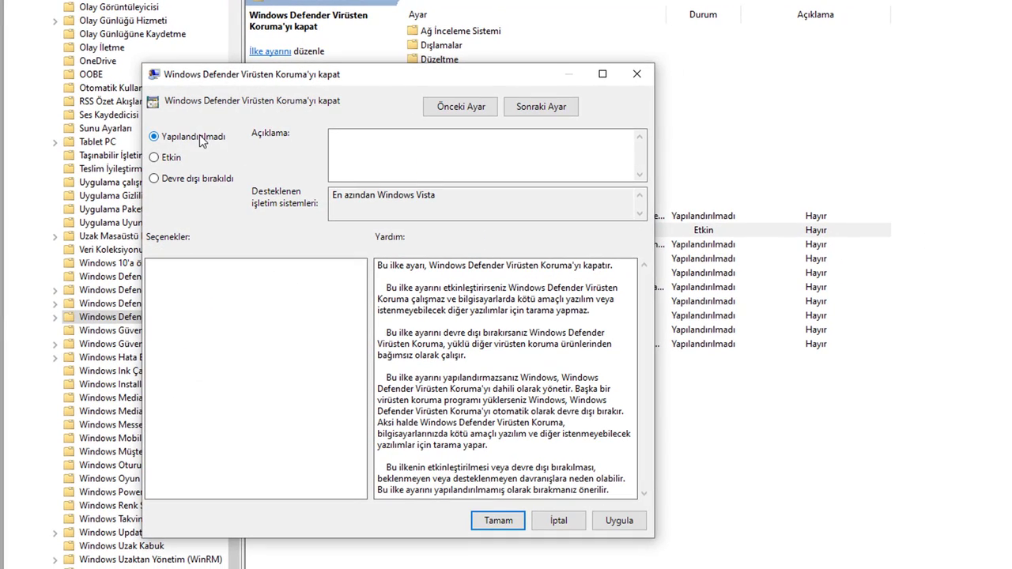
left_click(623, 526)
left_click(515, 526)
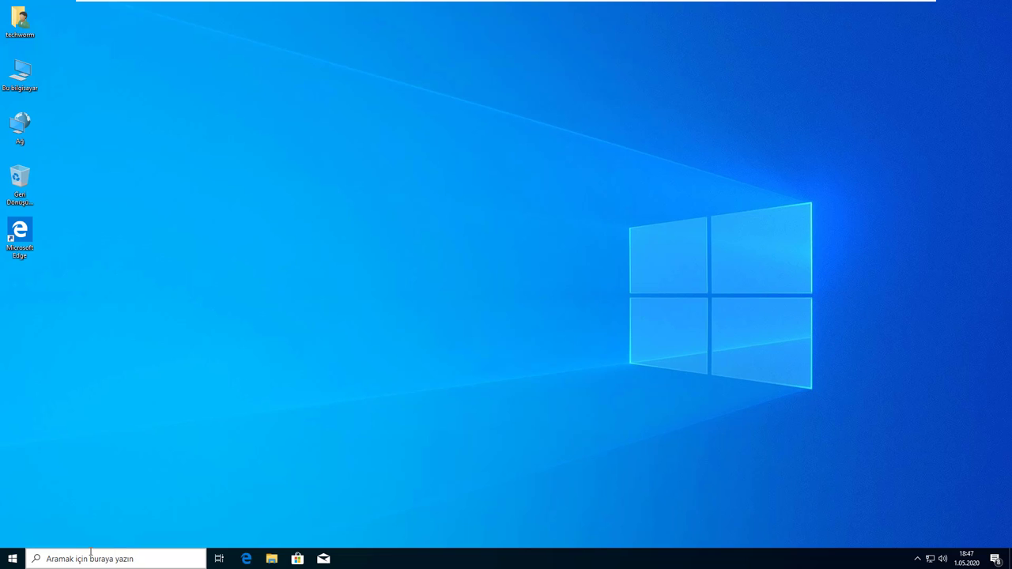
- Launch the Registry Editor by running regedit from the Run dialog and approve the User Account Control request
right_click(12, 559)
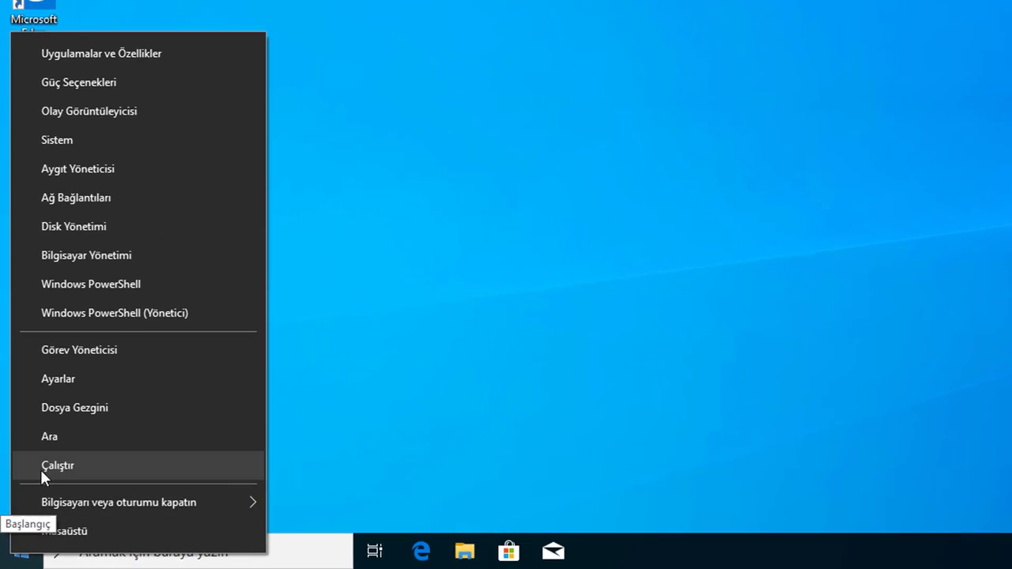
left_click(48, 467)
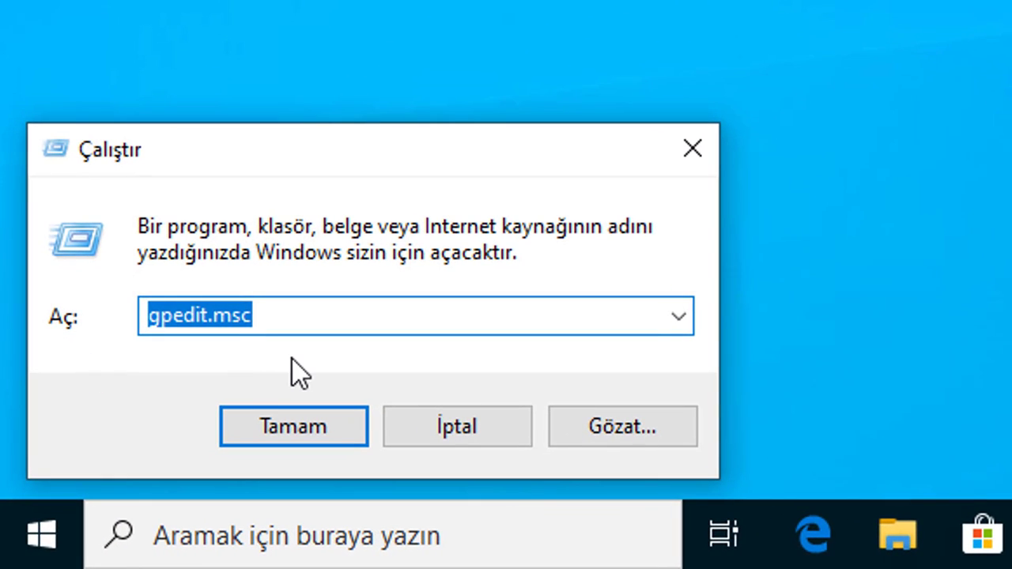
type("re")
key("Down")
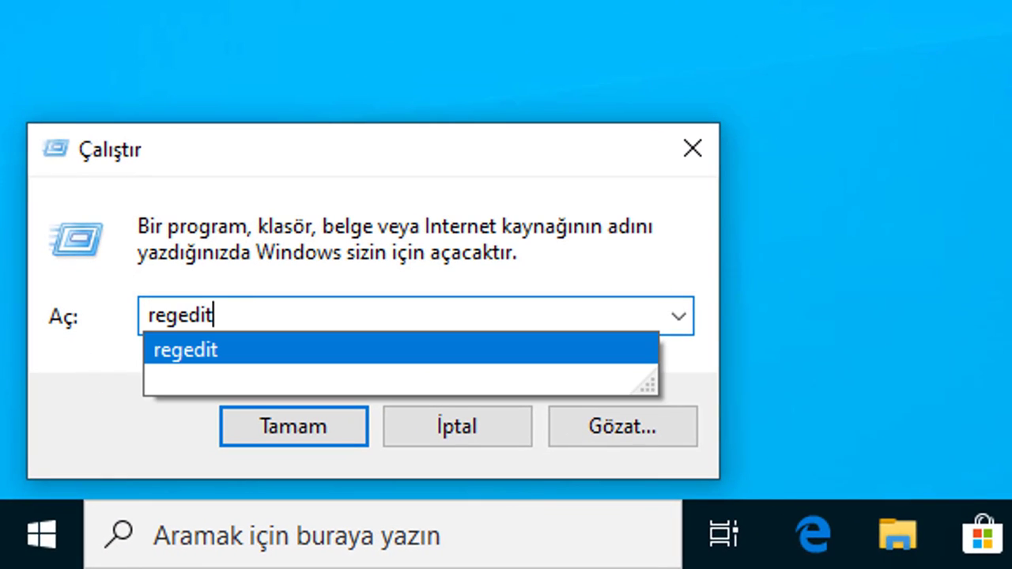
left_click(176, 414)
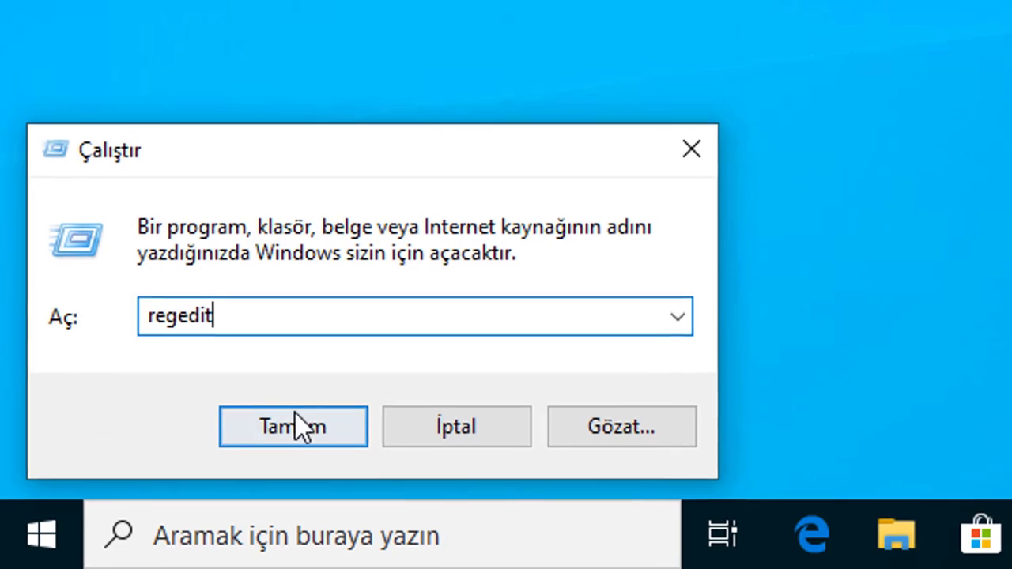
left_click(298, 423)
left_click(178, 481)
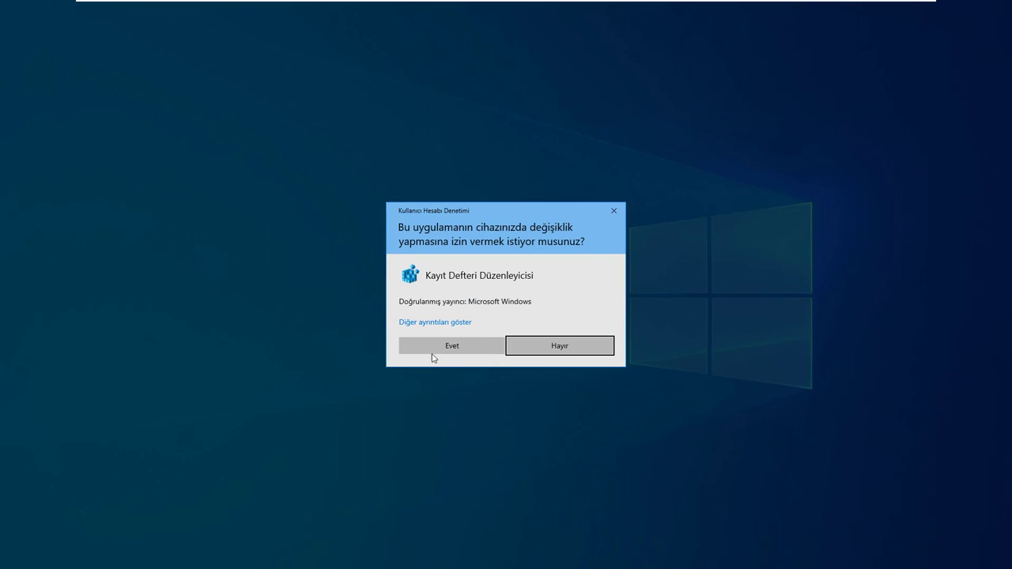
left_click(434, 349)
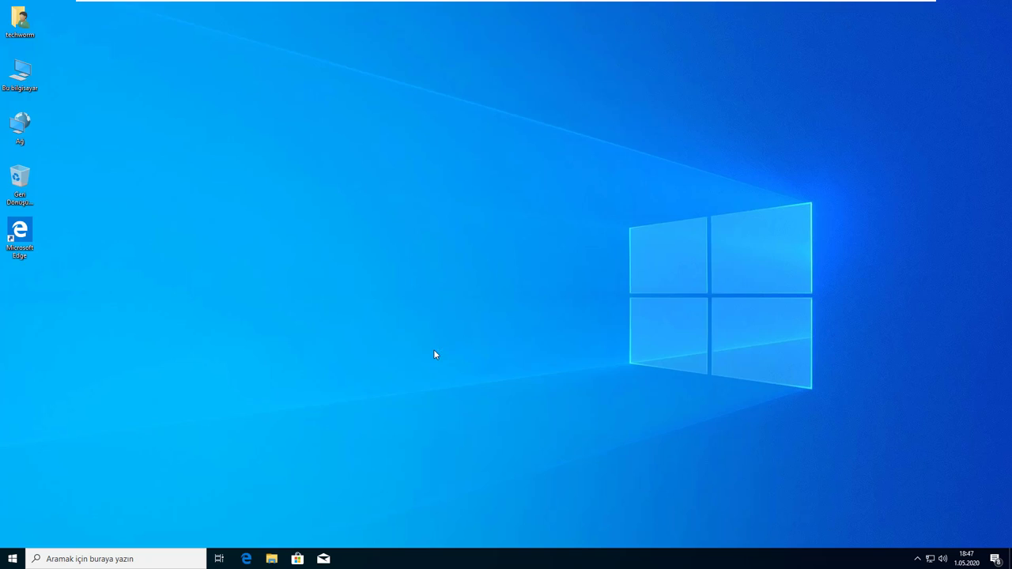
- Expand HKEY_LOCAL_MACHINE > SOFTWARE > Policies > Microsoft and select the Windows Defender key
left_click(33, 87)
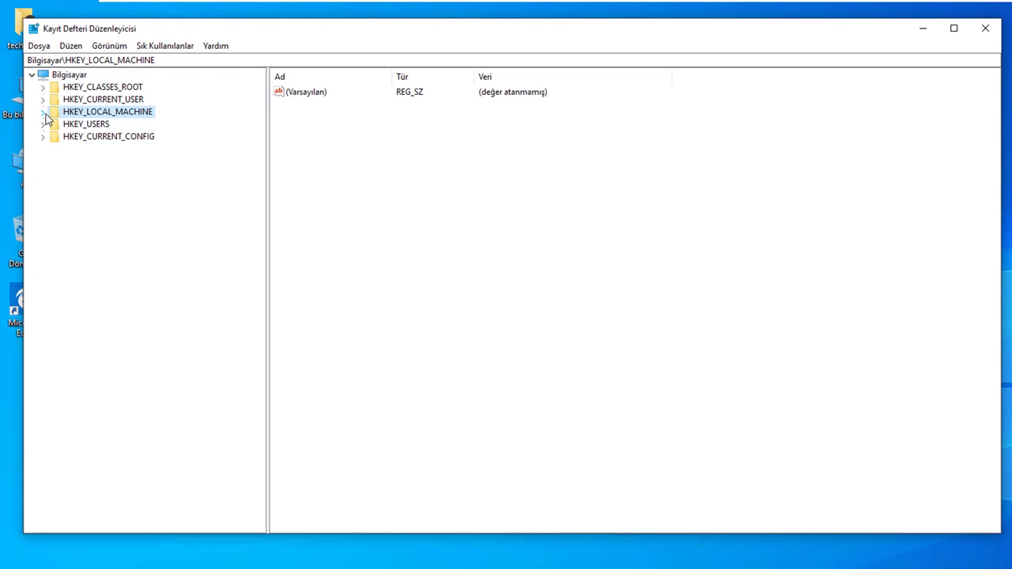
left_click(44, 113)
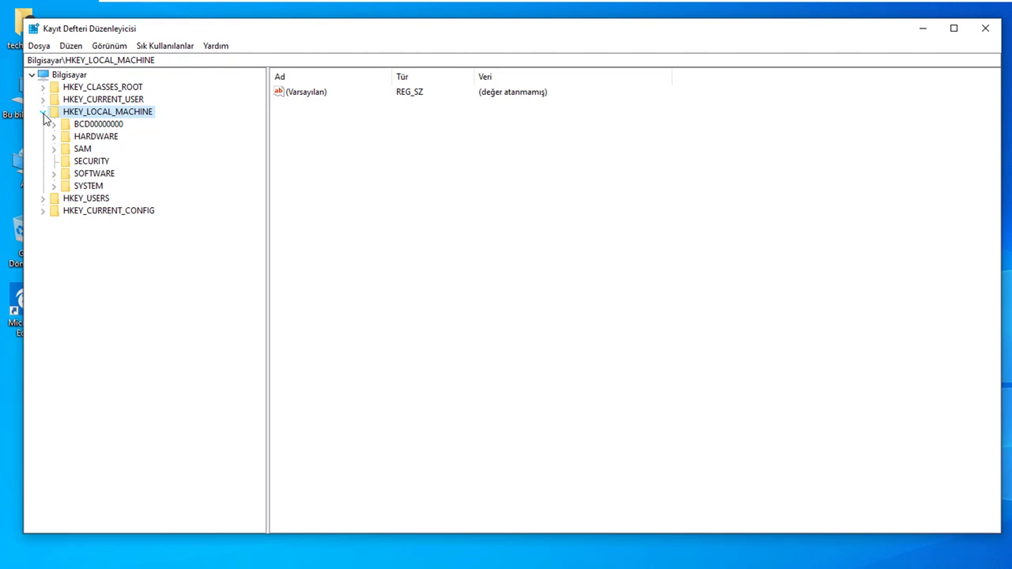
left_click(53, 173)
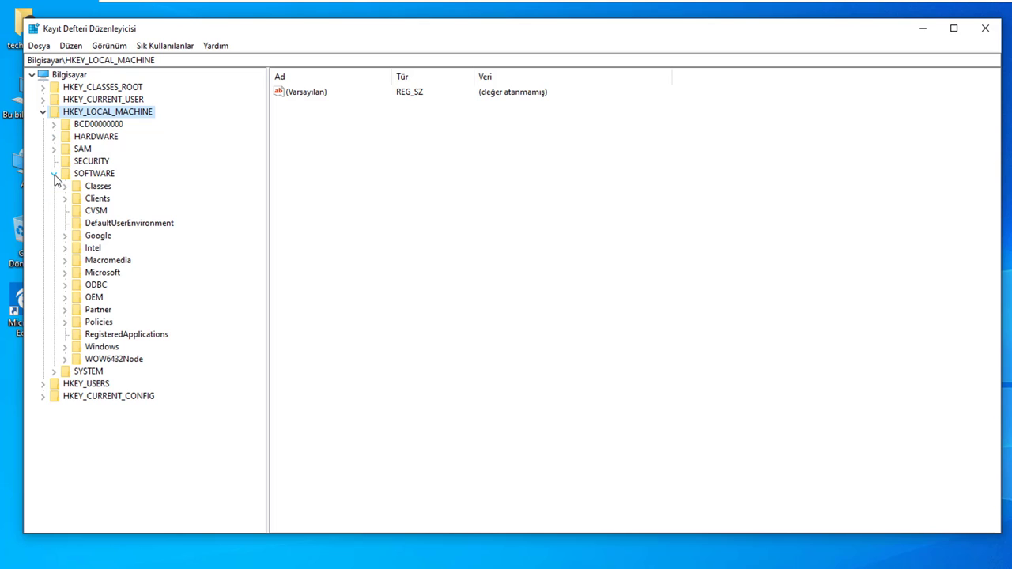
left_click(65, 322)
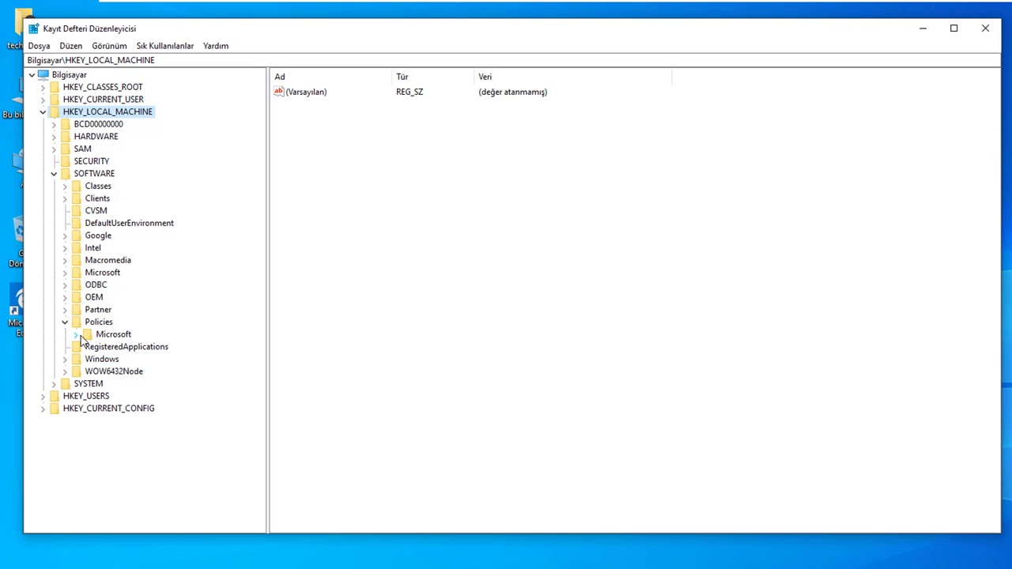
left_click(77, 335)
left_click(142, 435)
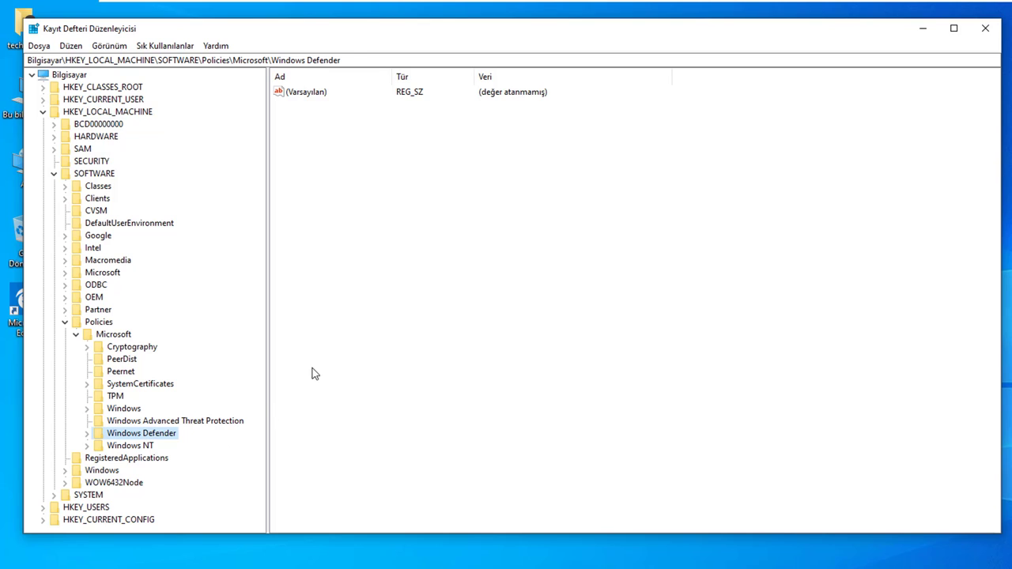
- Create a DWORD (32 bit) value in the Windows Defender key and rename it DisableAntiSpyware
right_click(154, 435)
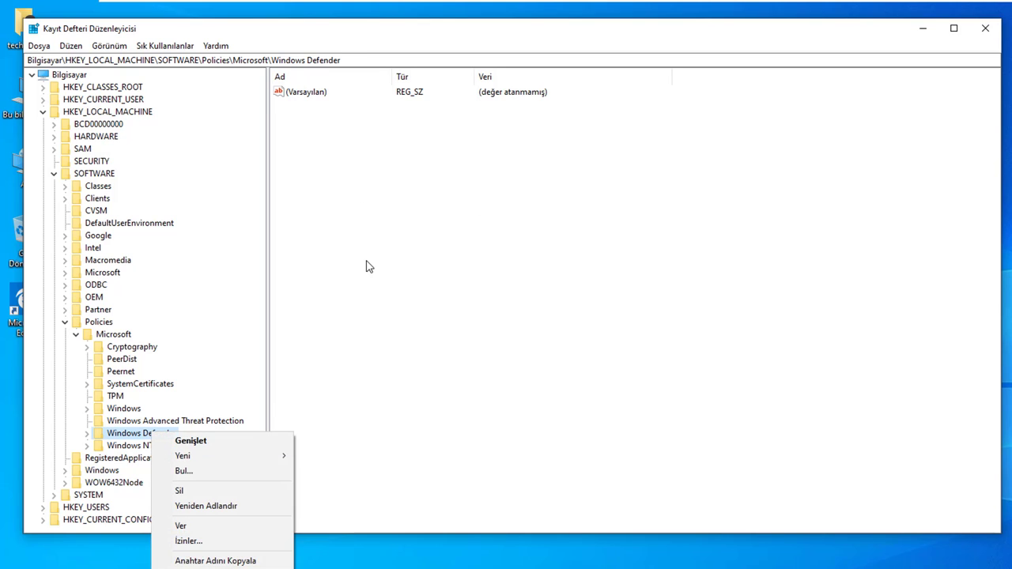
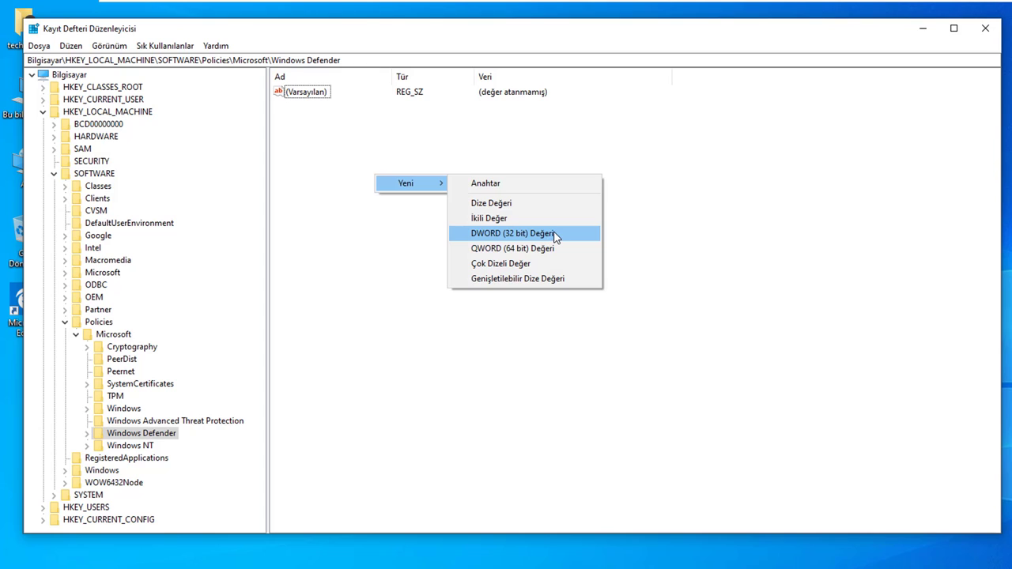
left_click(556, 234)
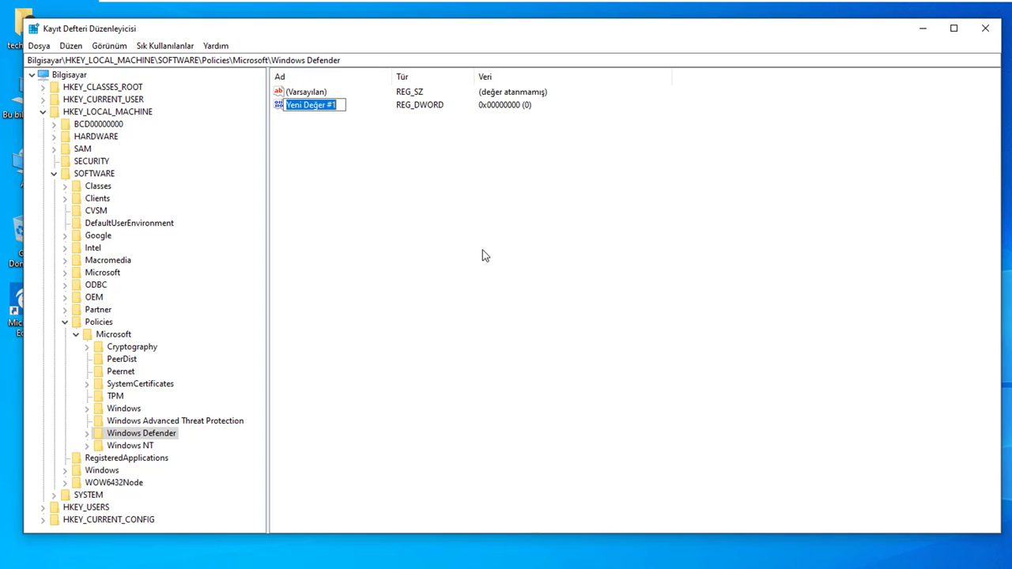
key("Return")
right_click(314, 109)
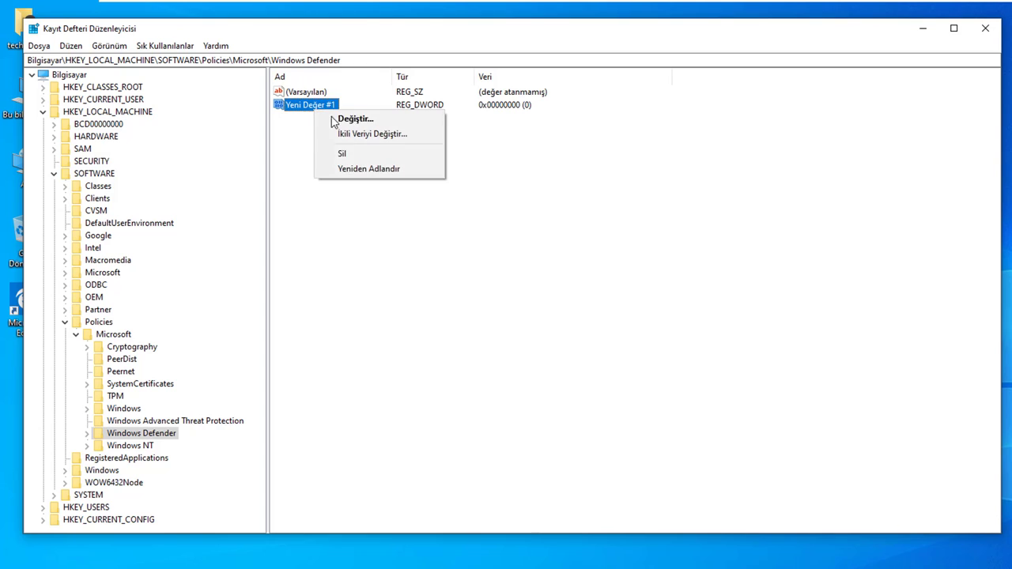
left_click(357, 169)
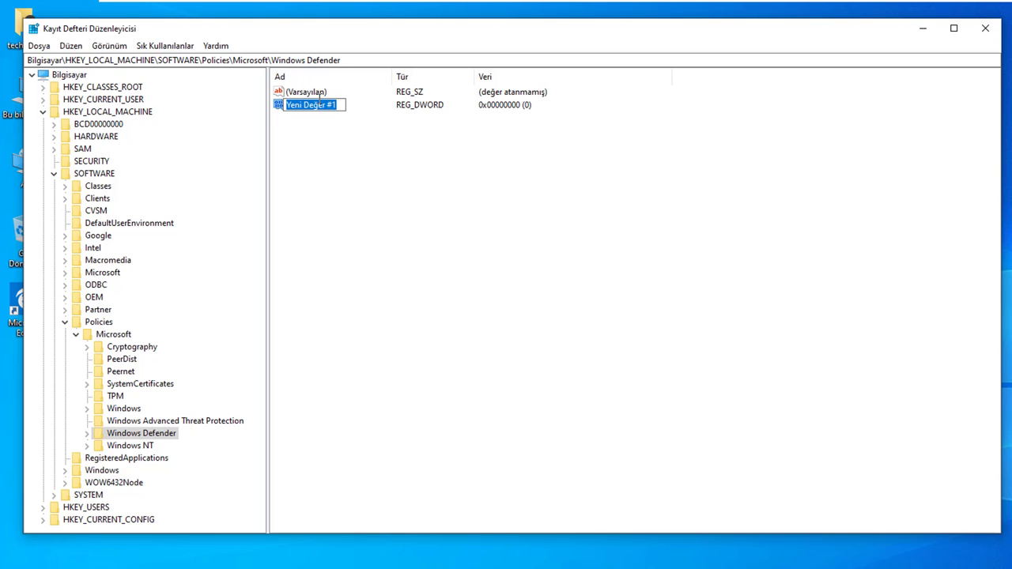
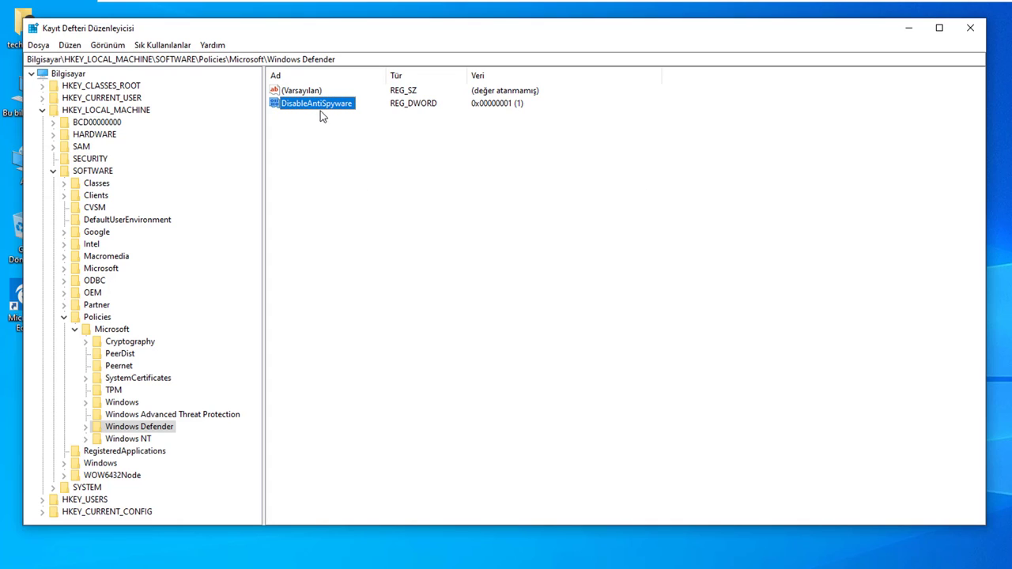
- Delete the DisableAntiSpyware value from the Windows Defender key and close the Registry Editor
right_click(314, 108)
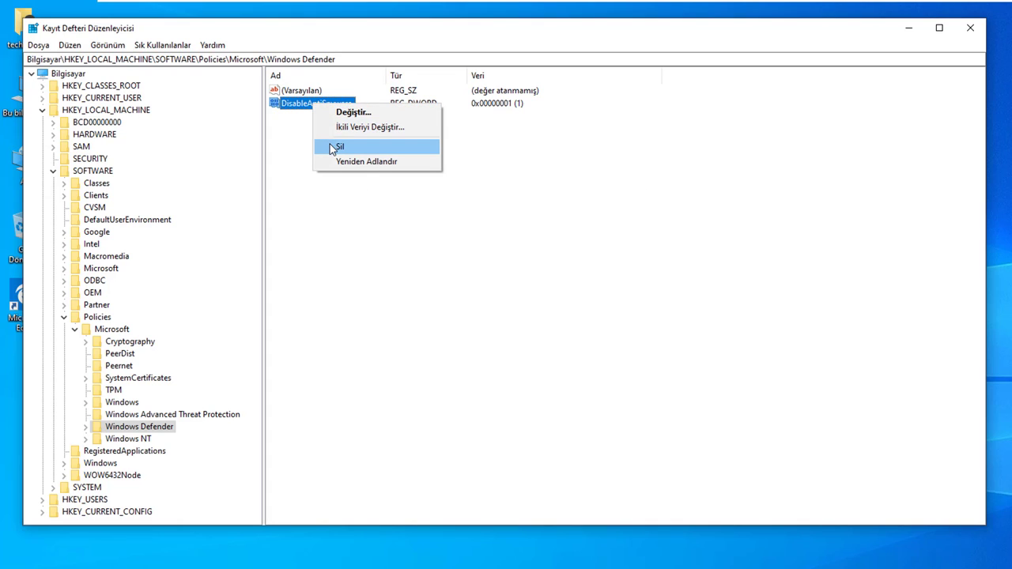
left_click(330, 145)
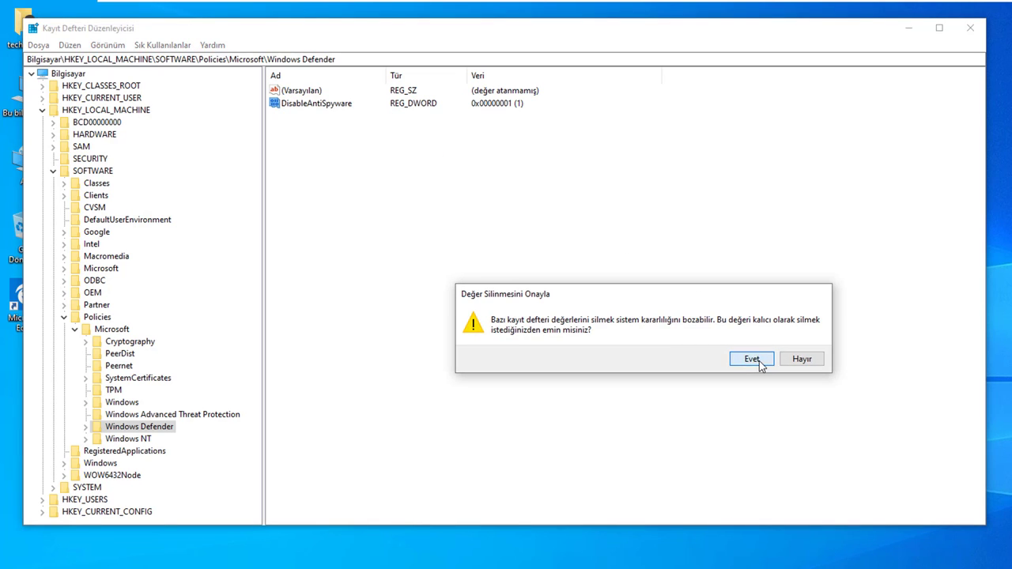
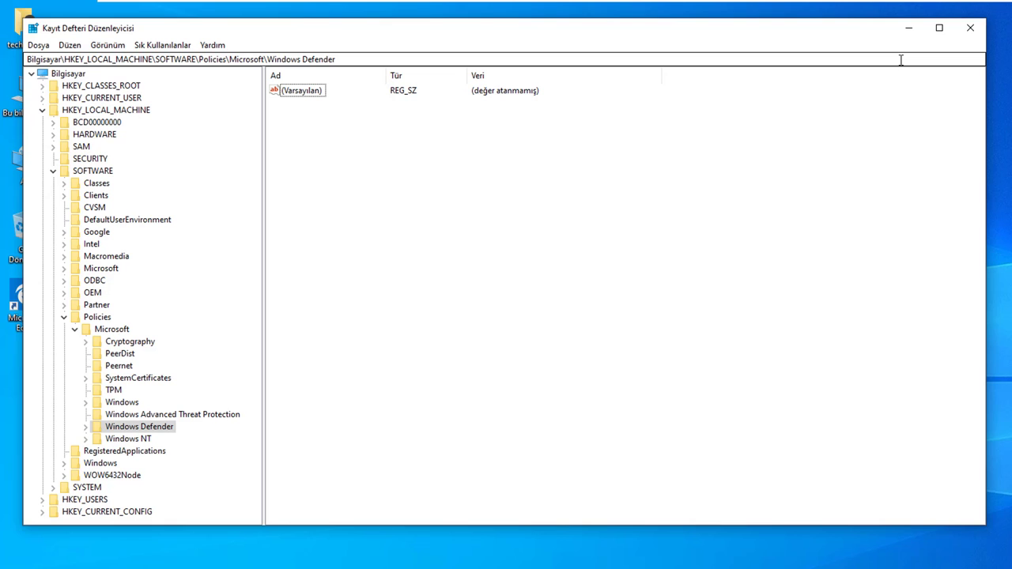
left_click(970, 28)
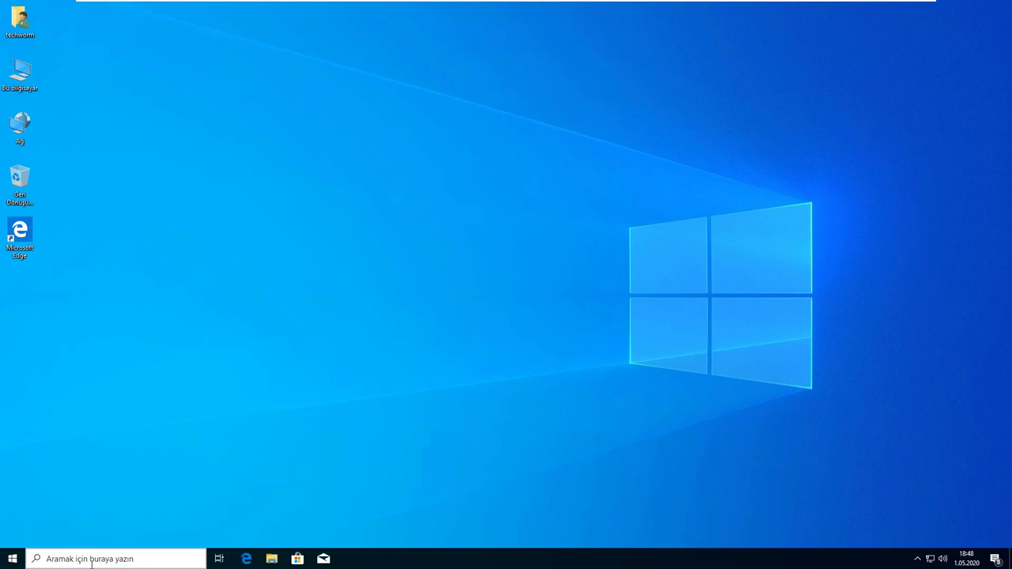
- Open the Control Panel through a search for "denet" and go to Sistem ve Güvenlik > Windows Defender Güvenlik Duvarı
left_click(91, 561)
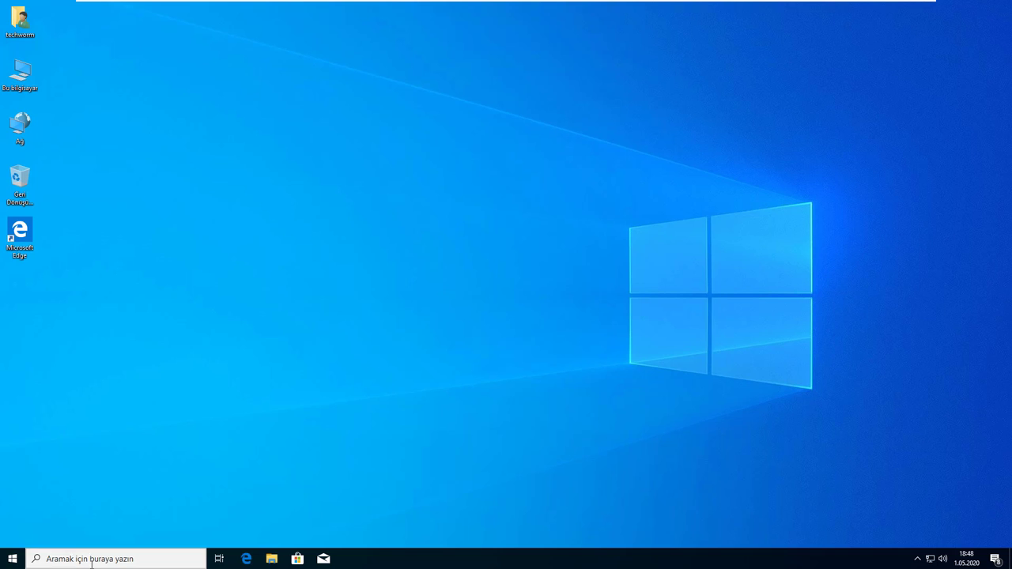
type("denet")
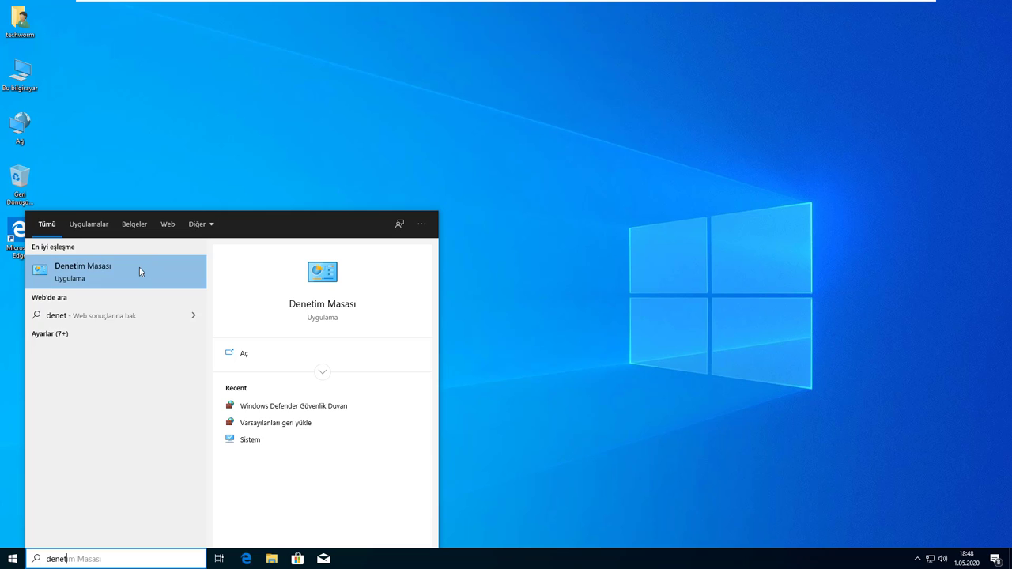
left_click(140, 271)
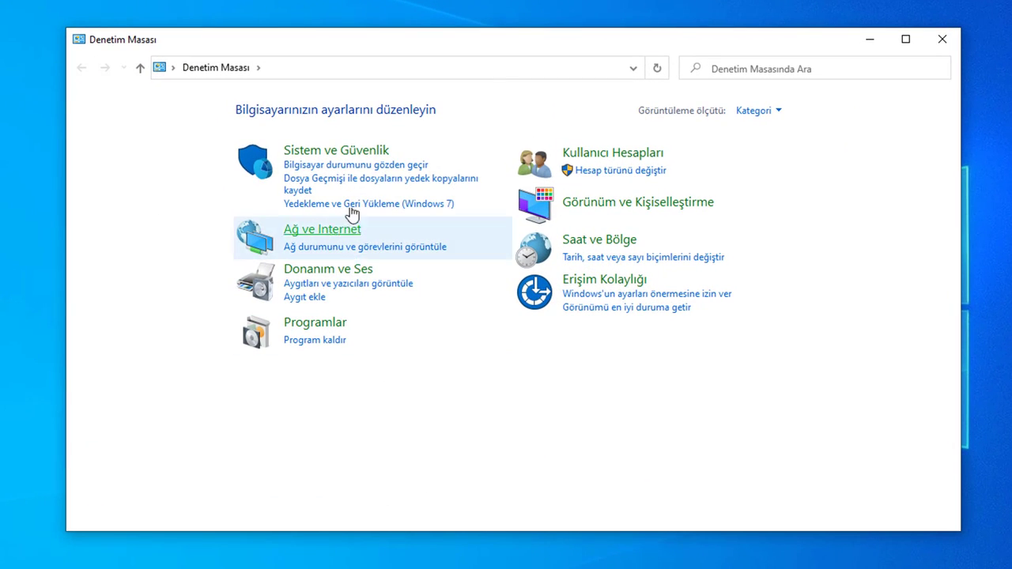
left_click(351, 158)
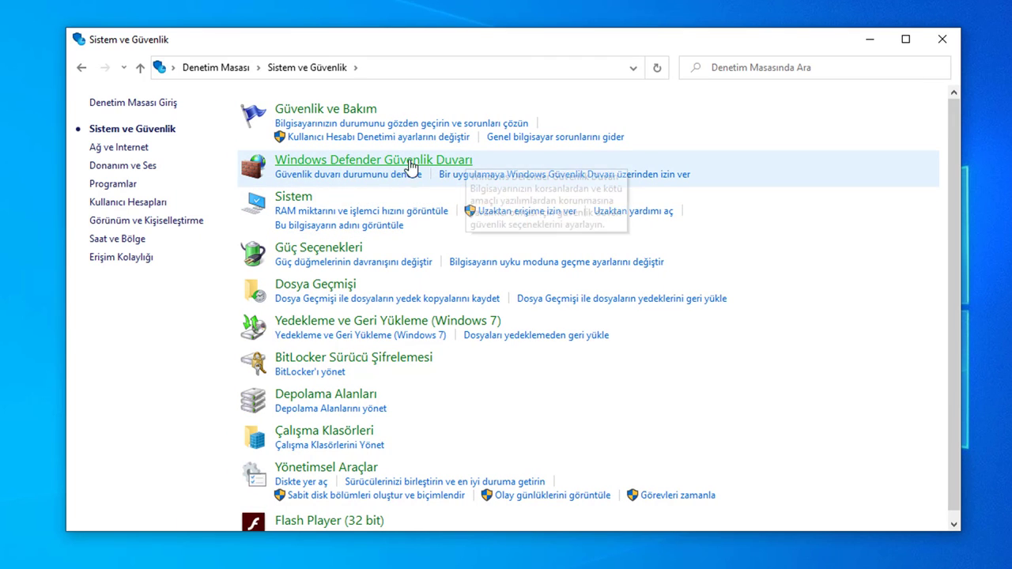
left_click(365, 162)
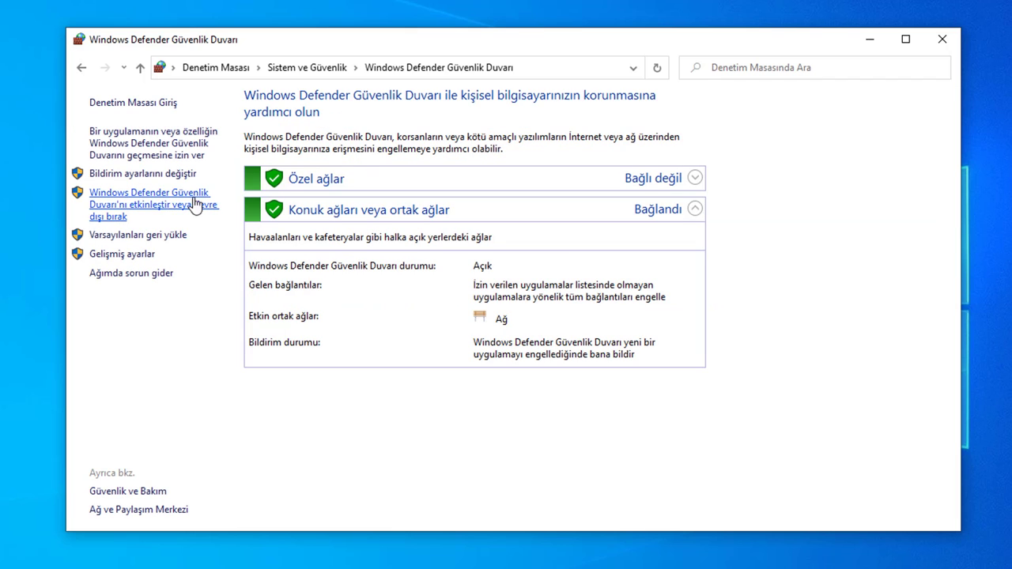
- Turn off Windows Defender Güvenlik Duvarı for both the private and the public network settings and apply the change
left_click(143, 211)
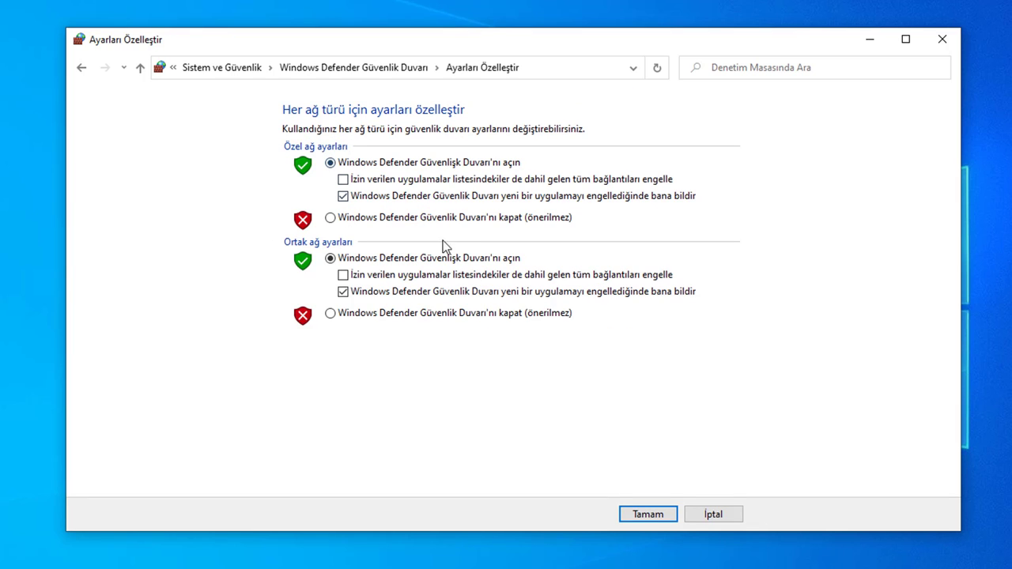
left_click(371, 224)
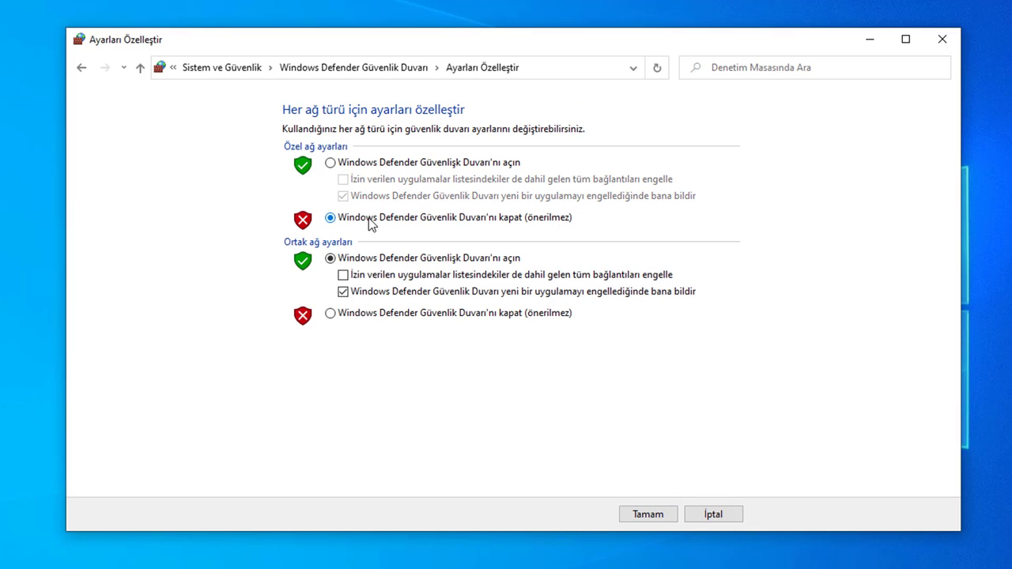
left_click(370, 315)
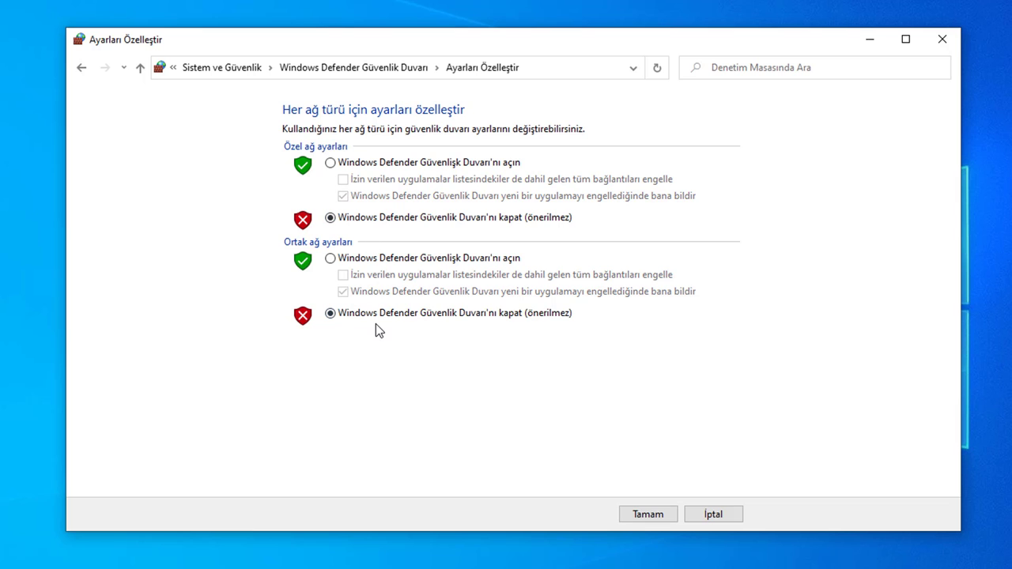
left_click(655, 514)
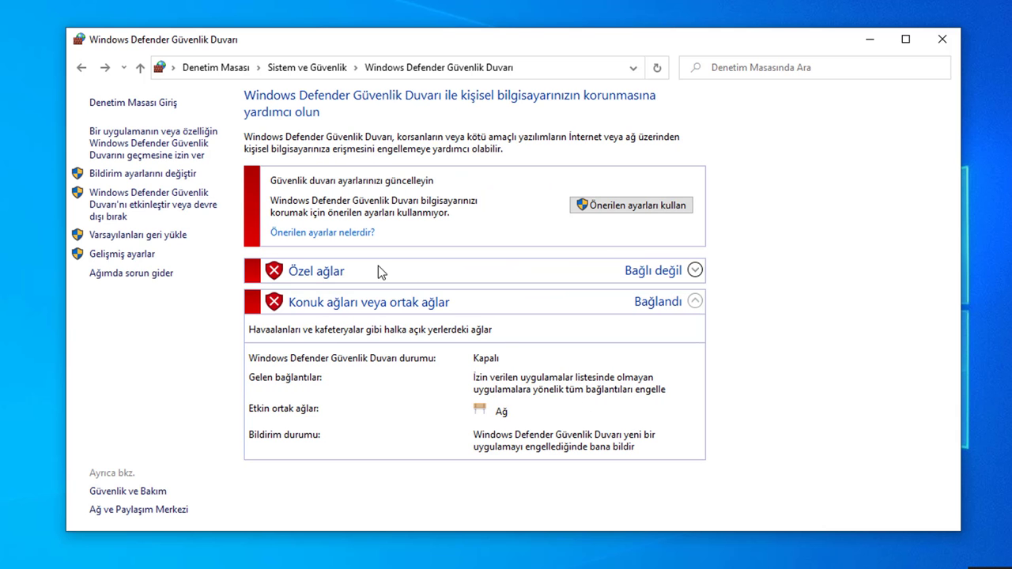
- View the list of apps allowed through the firewall and the Uygulama ekle dialog, and return to the firewall overview without adding an app
left_click(187, 157)
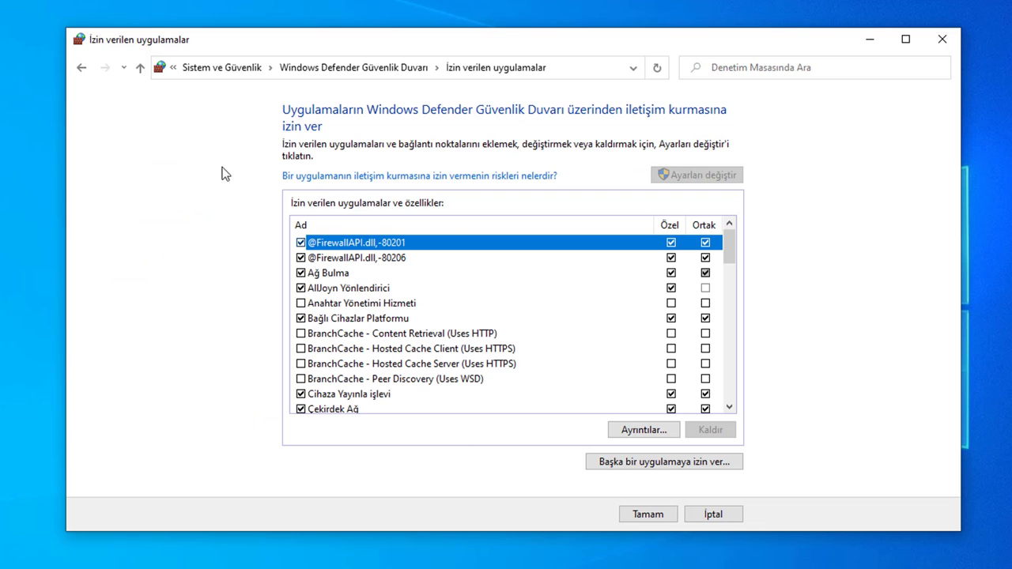
left_click(645, 466)
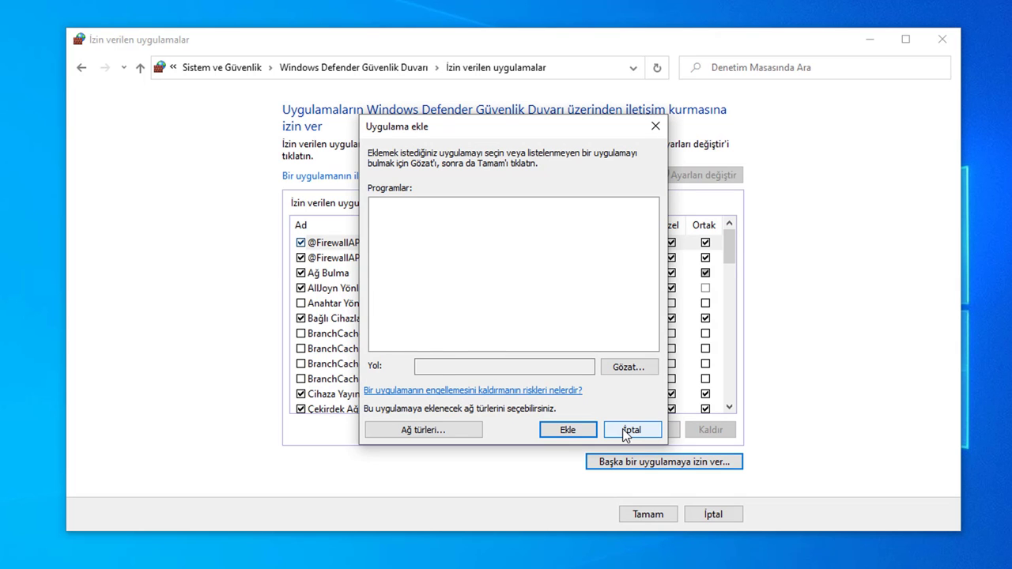
left_click(630, 430)
left_click(81, 67)
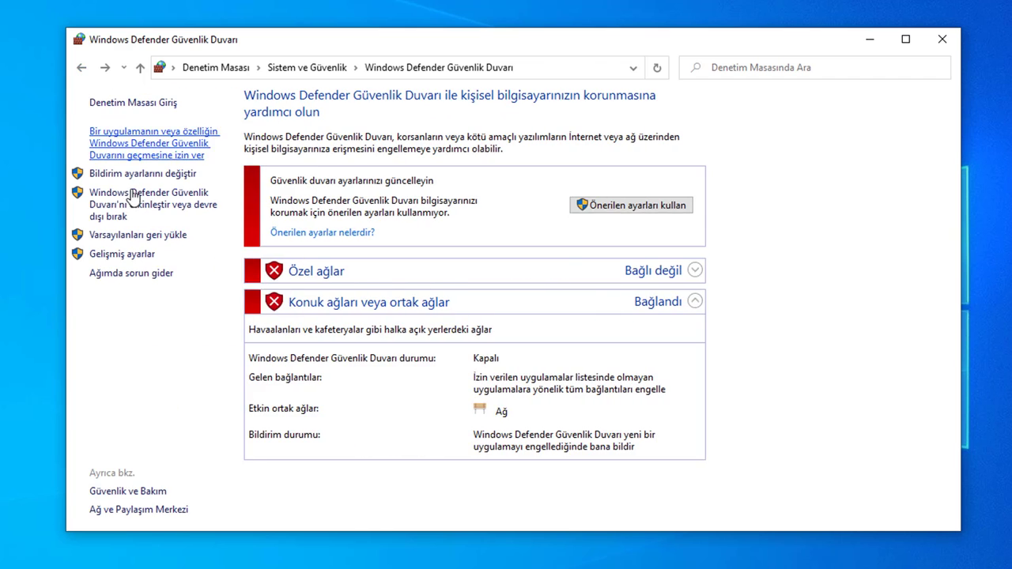
left_click(132, 195)
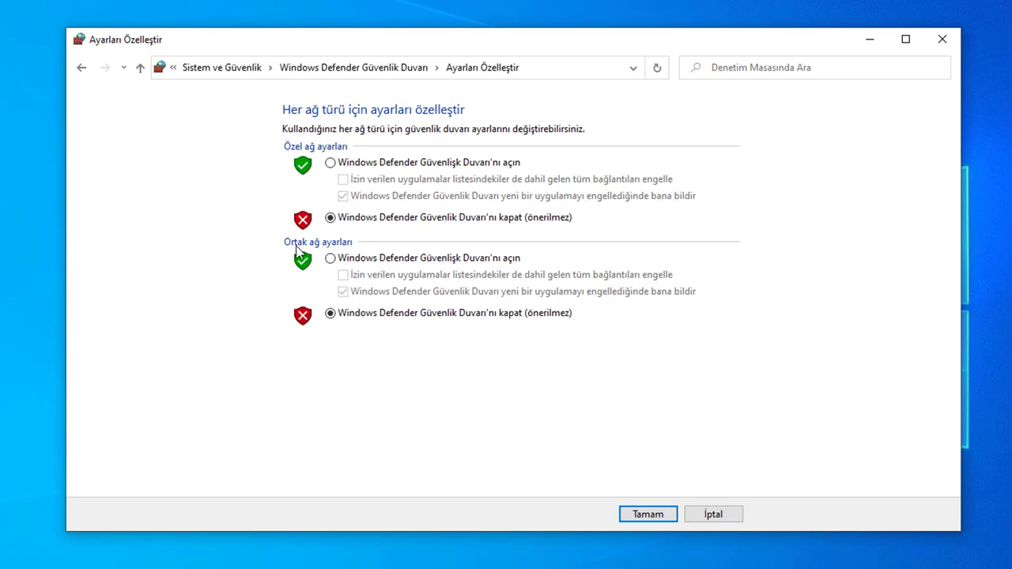
left_click(356, 162)
left_click(357, 258)
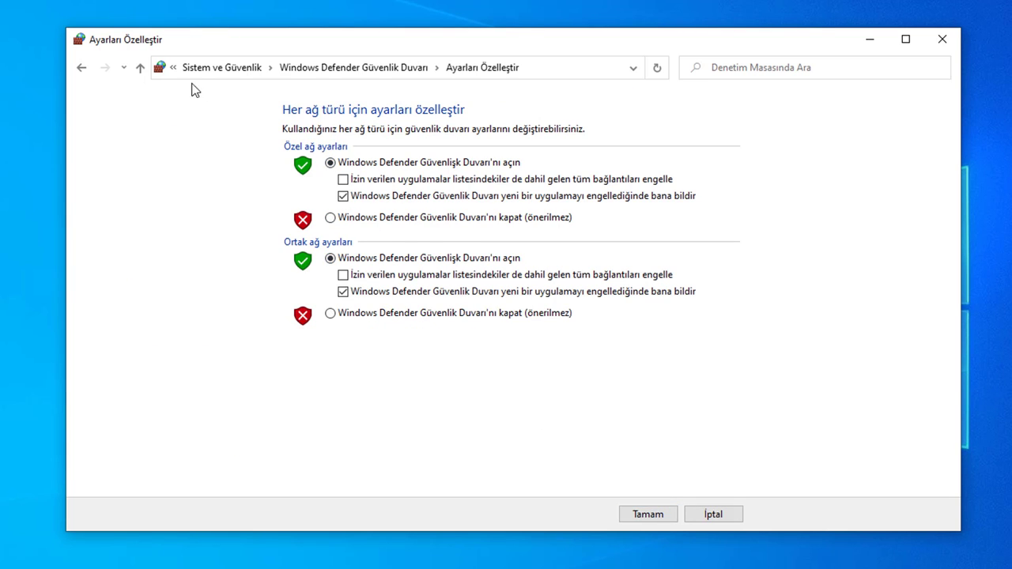
left_click(81, 68)
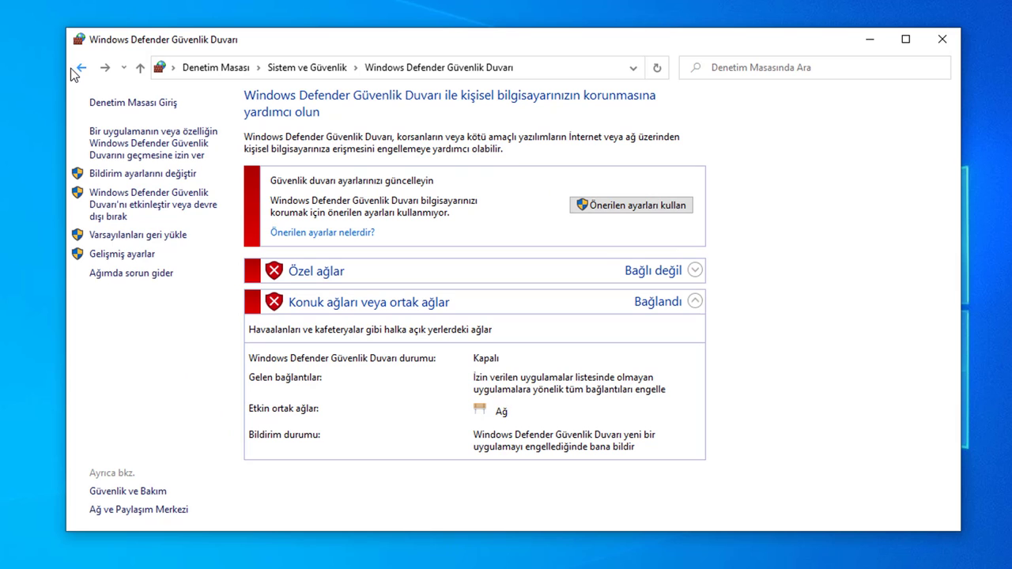
- Turn on Windows Defender Güvenlik Duvarı for both private and public networks, apply the change and close the Control Panel
left_click(135, 208)
left_click(351, 164)
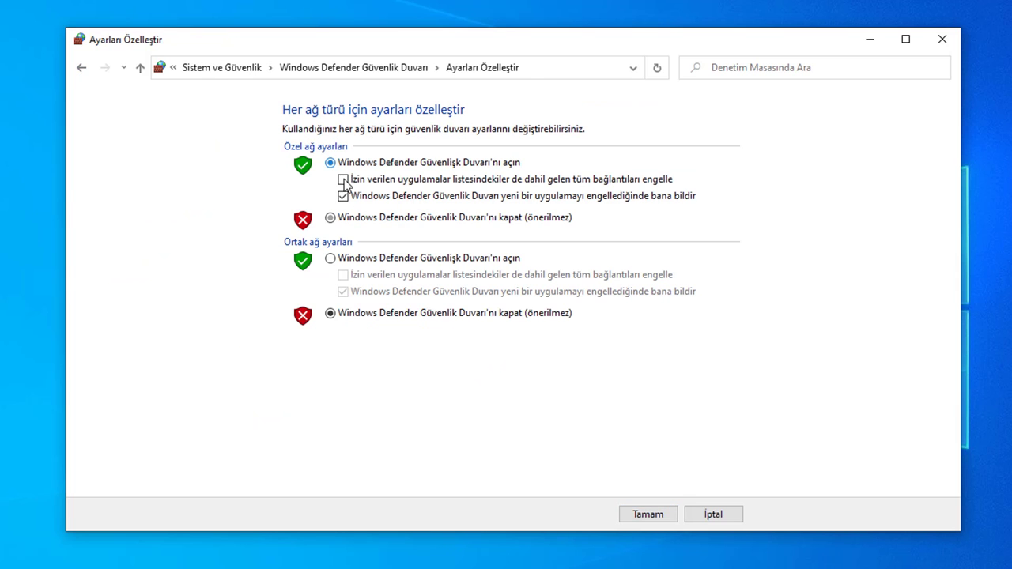
left_click(356, 259)
left_click(648, 514)
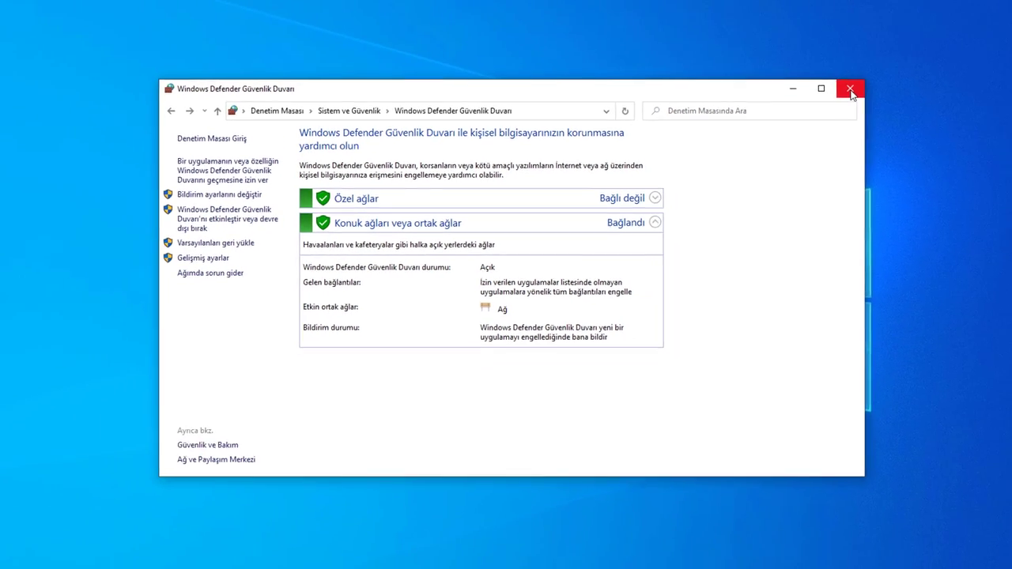
left_click(943, 39)
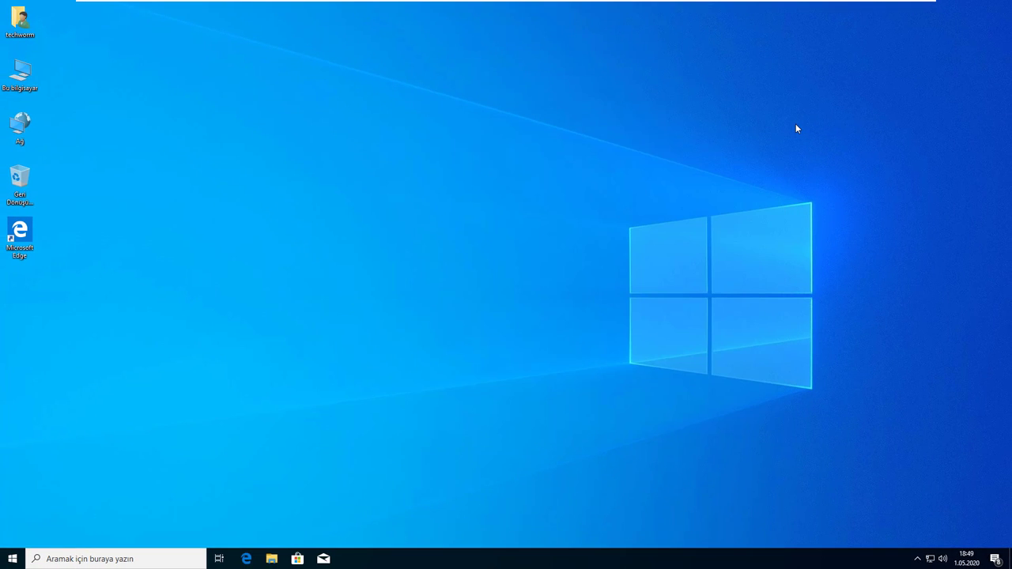